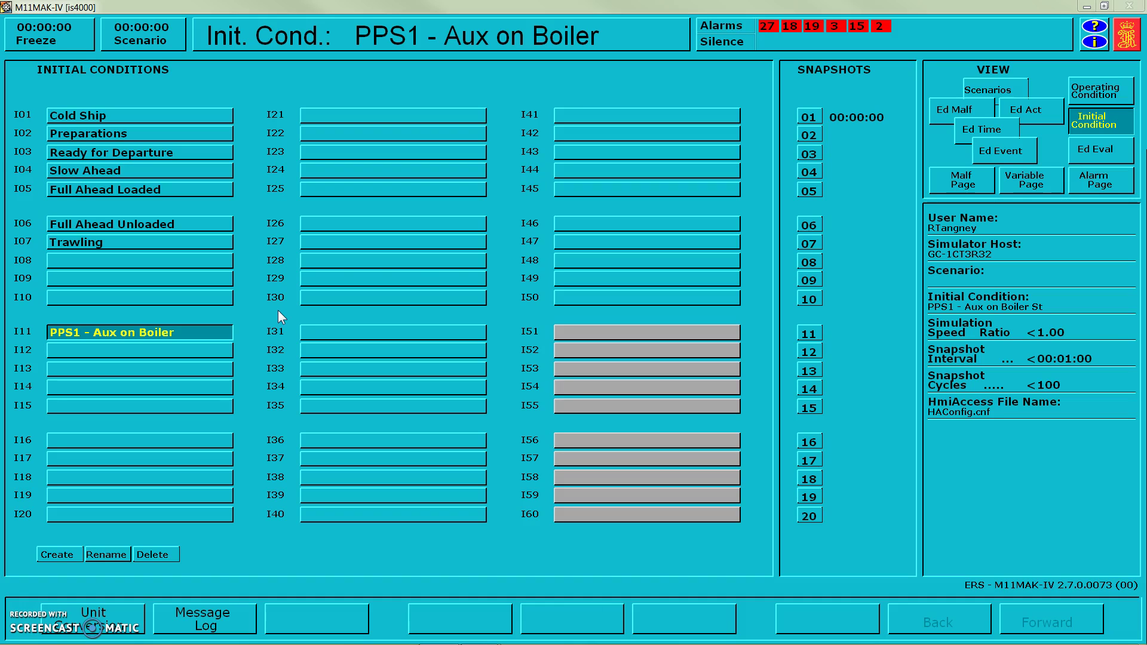
With initial condition I11 'PPS1 - Aux on Boiler' loaded, bring up the Picture Directory (DIR 00)
key(Home)
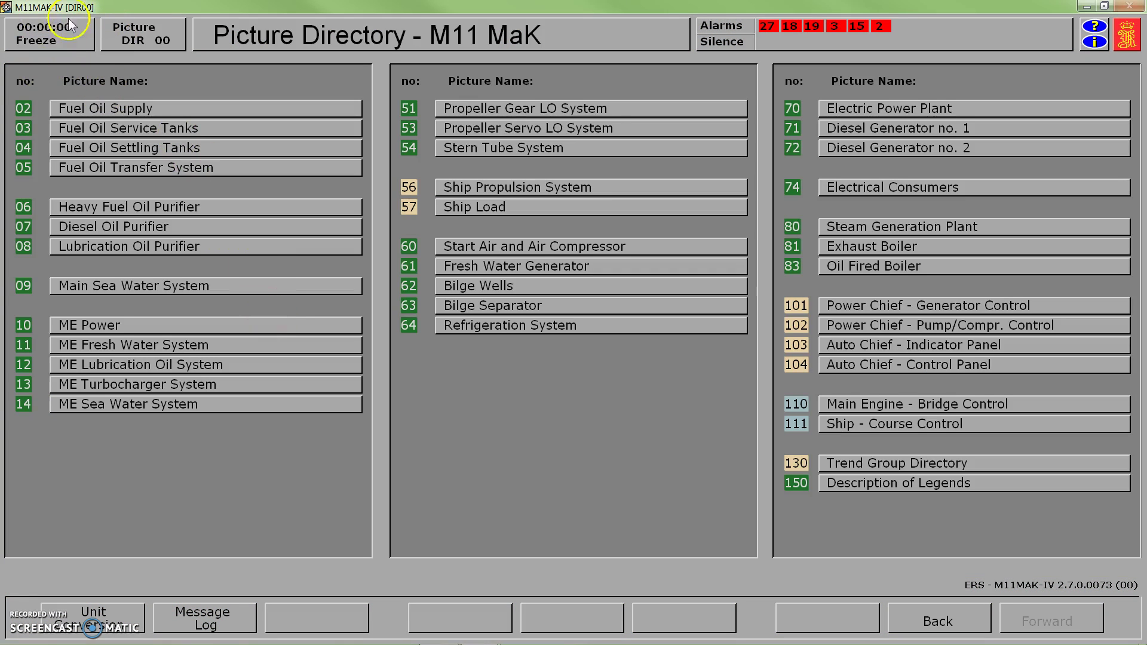
Unfreeze the simulation, inspect the Start Air and Air Compressor (60) diagram, then return to the directory
key(F2)
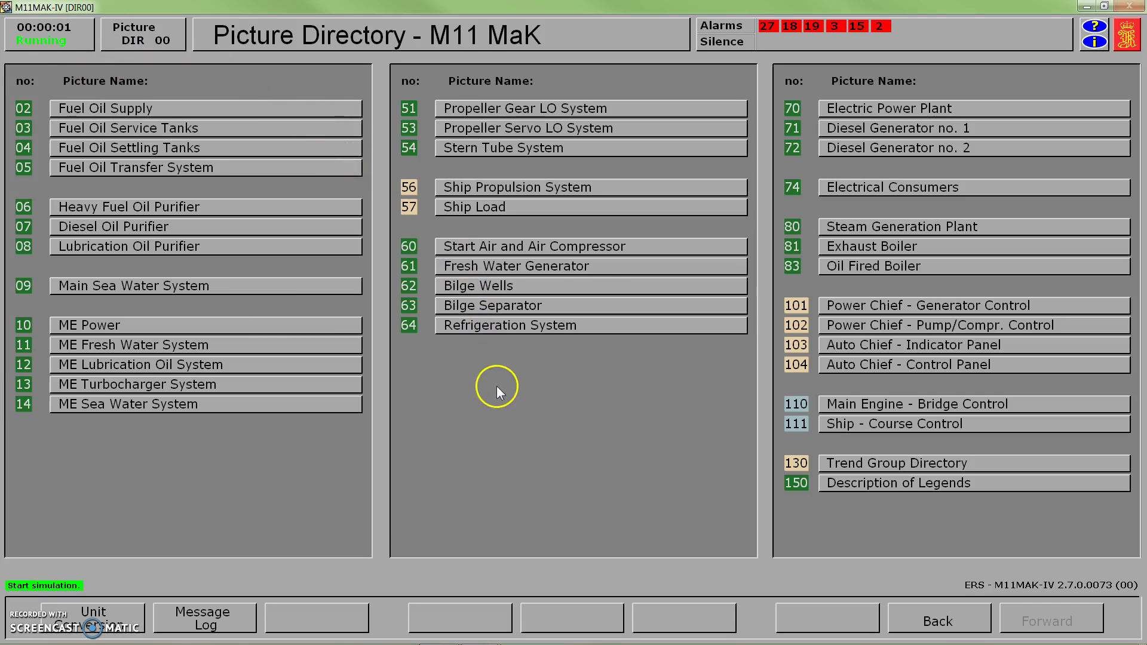
click(617, 251)
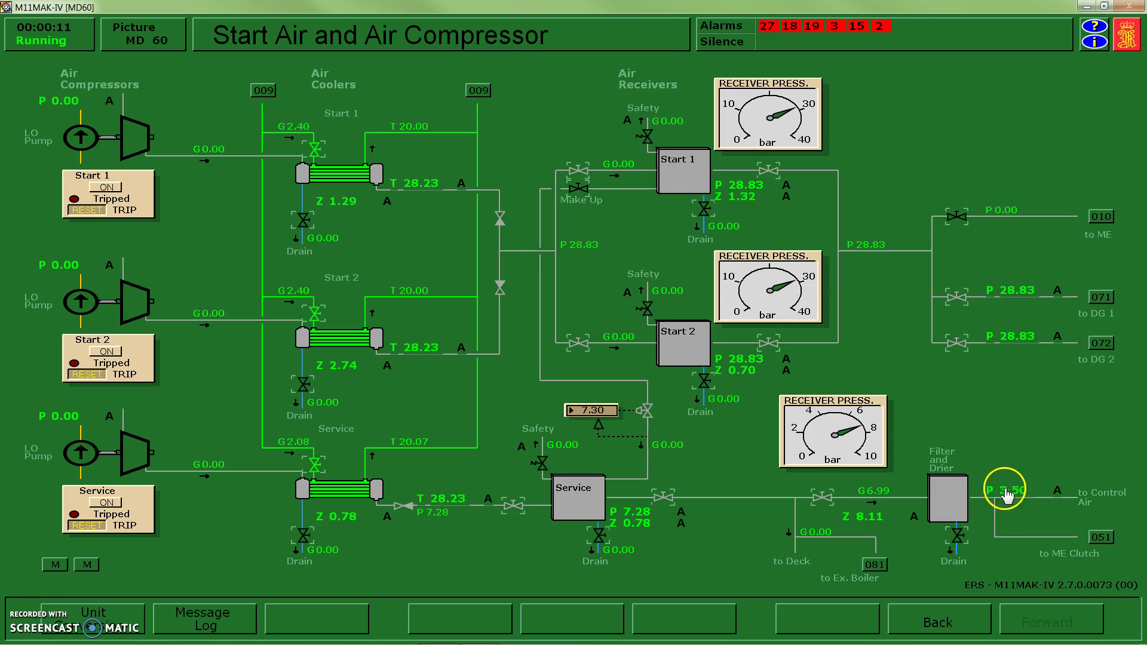
key(Home)
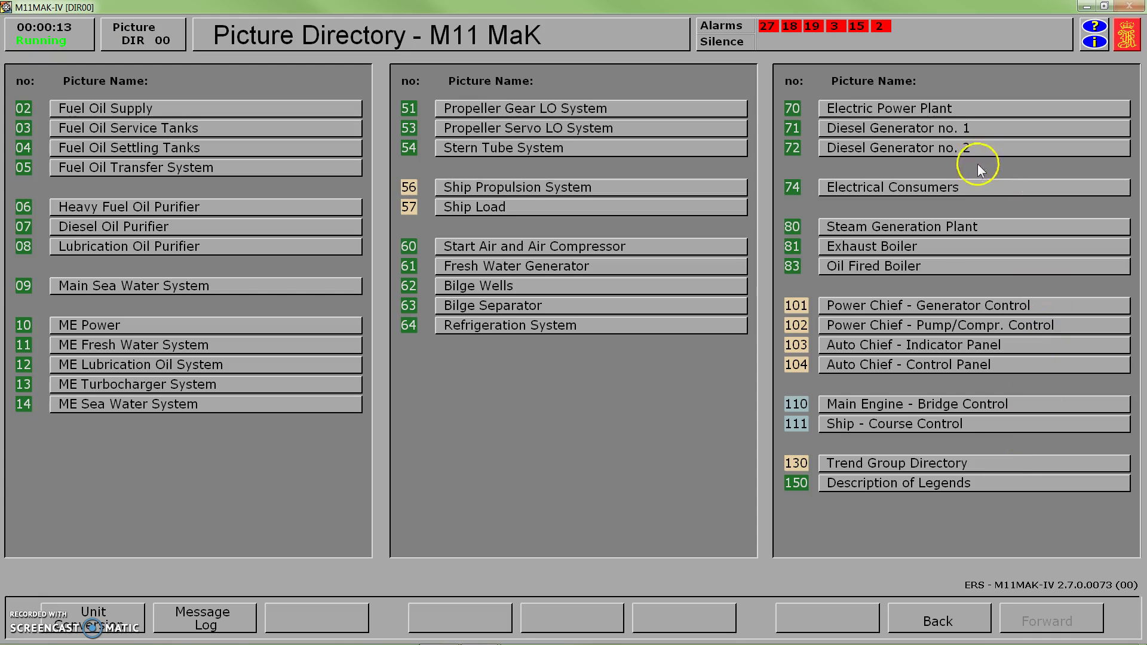
click(924, 108)
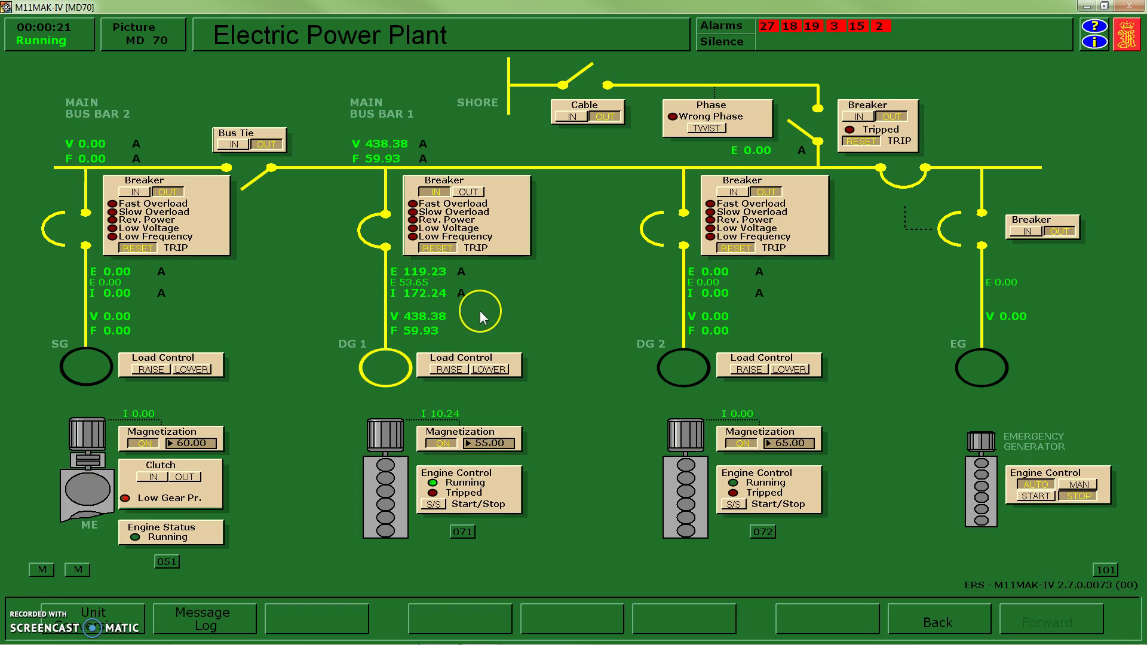
key(Page_Down)
key(Page_Down)
key(Page_Down)
key(Page_Down)
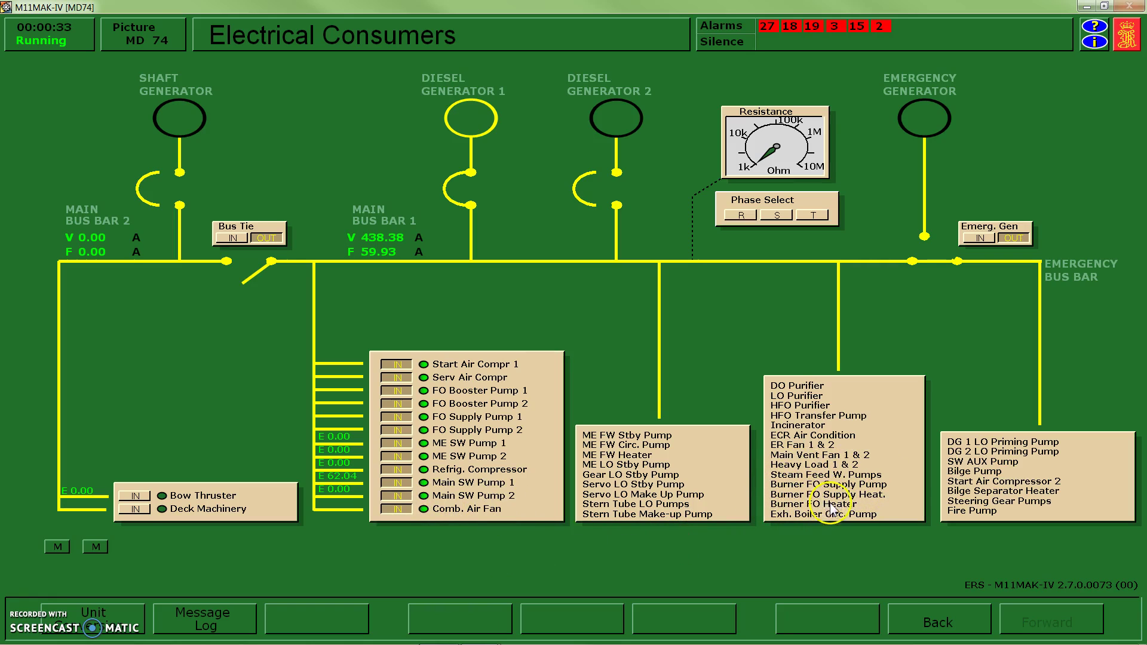
Open the Steam Generation Plant (80) diagram and confirm the process steam supply valve is closed
click(862, 487)
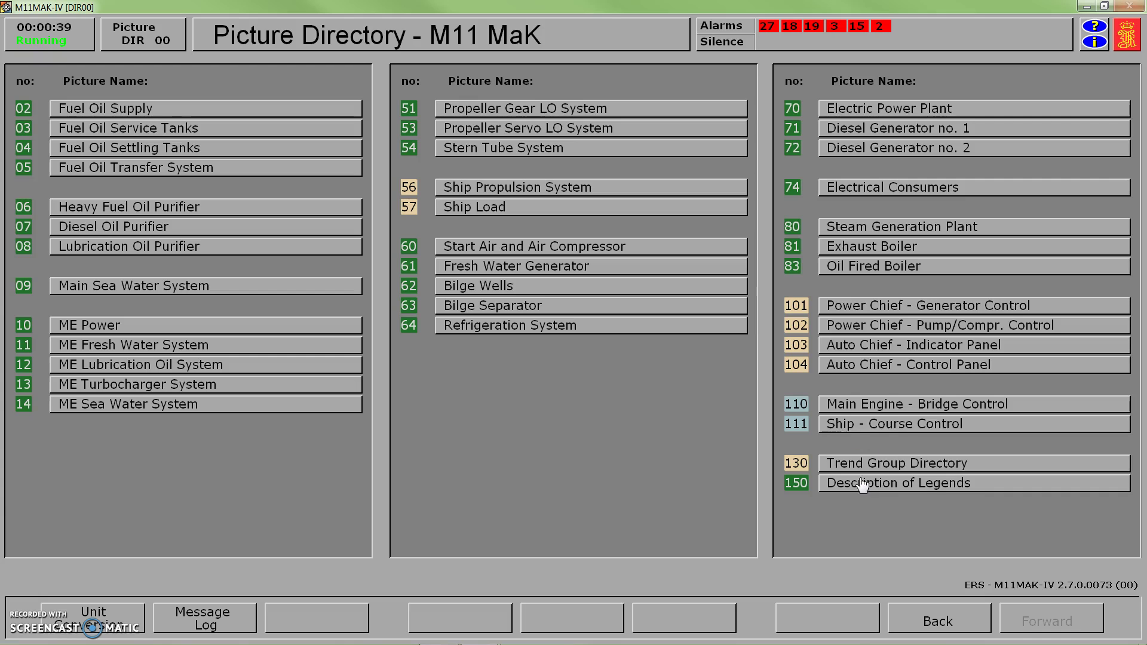
click(845, 228)
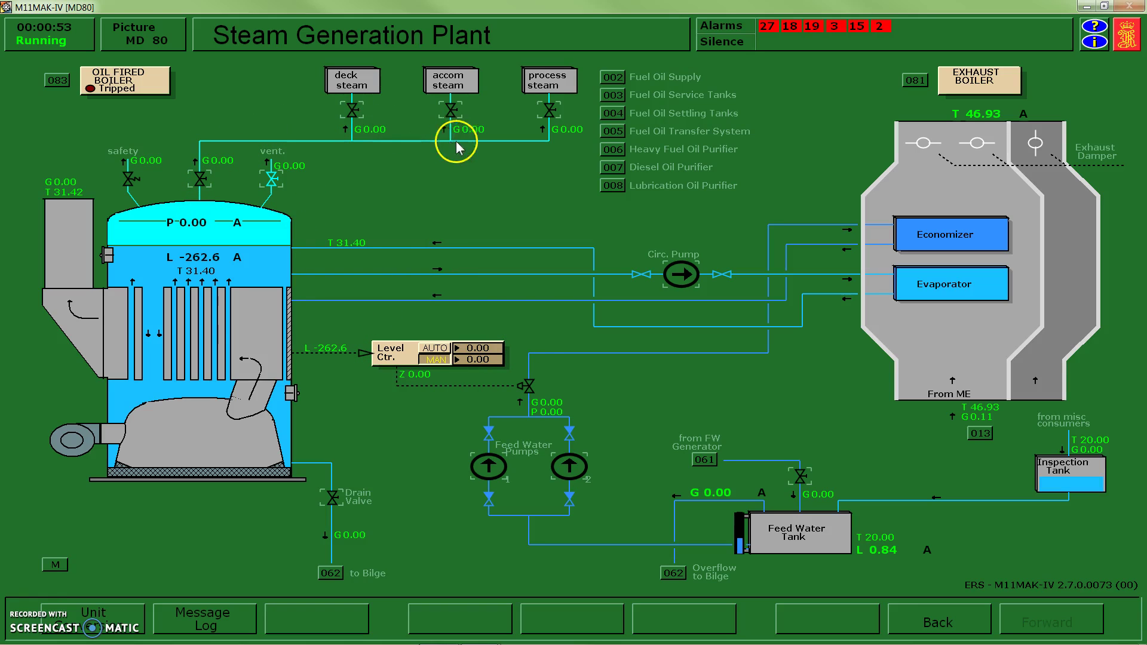
click(548, 111)
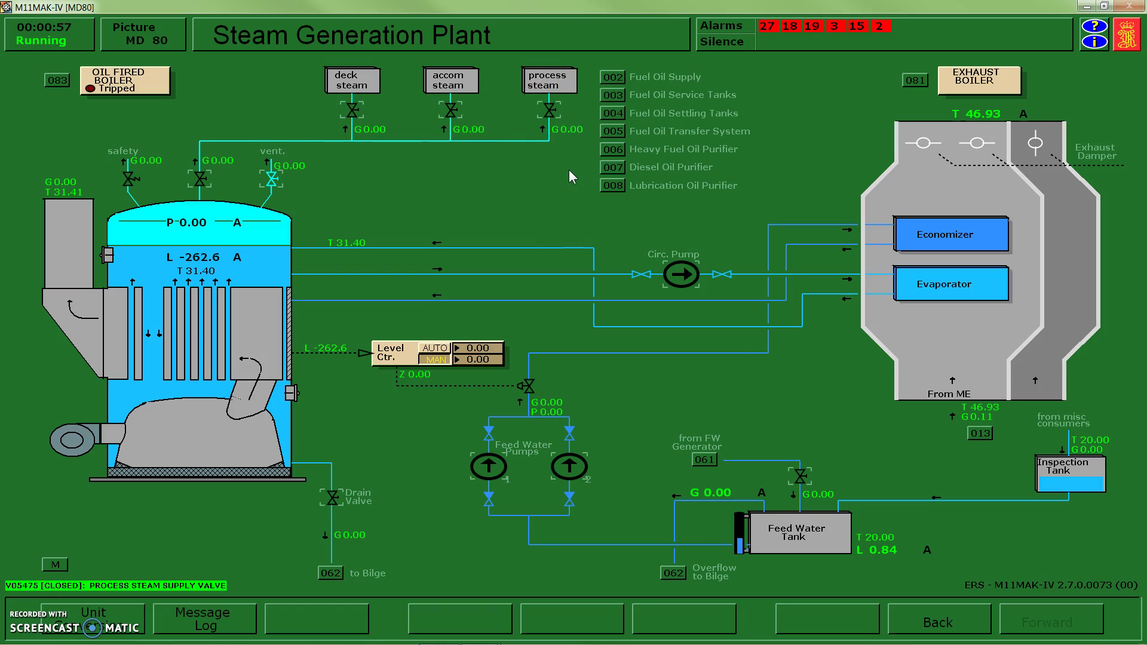
Page forward past Exhaust Boiler (81) to Oil Fired Boiler (83), showing pressure 0.00 and level -262.6
key(Page_Down)
key(Page_Down)
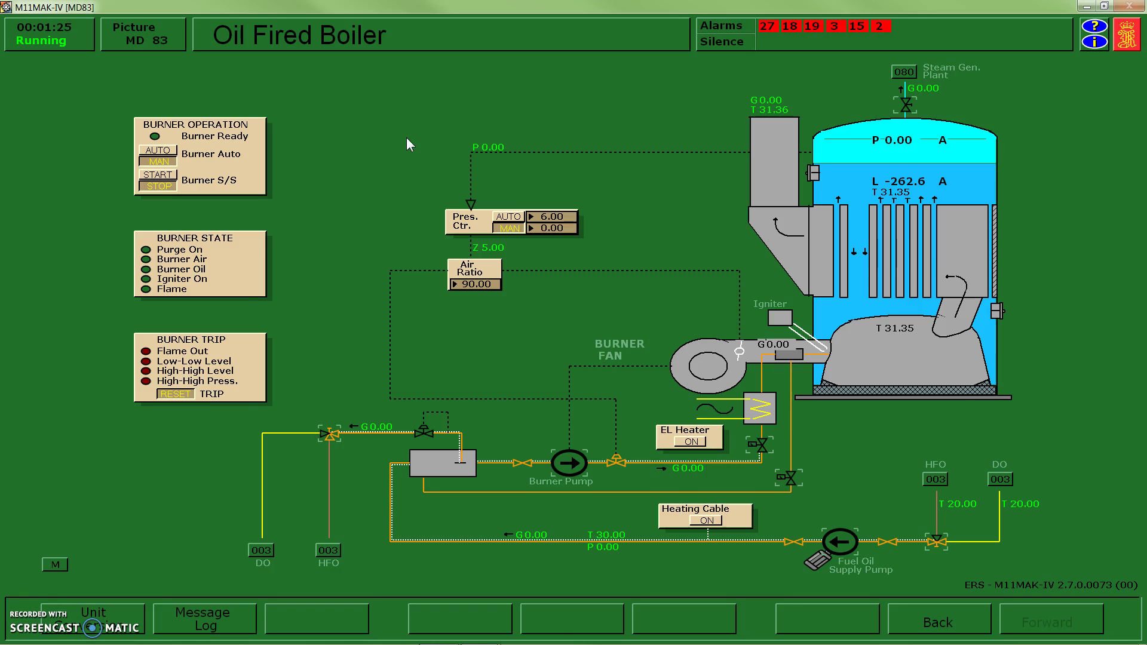
Return to Steam Generation Plant (80) and read the boiler water level of -262.64 mm
key(Page_Up)
key(Page_Up)
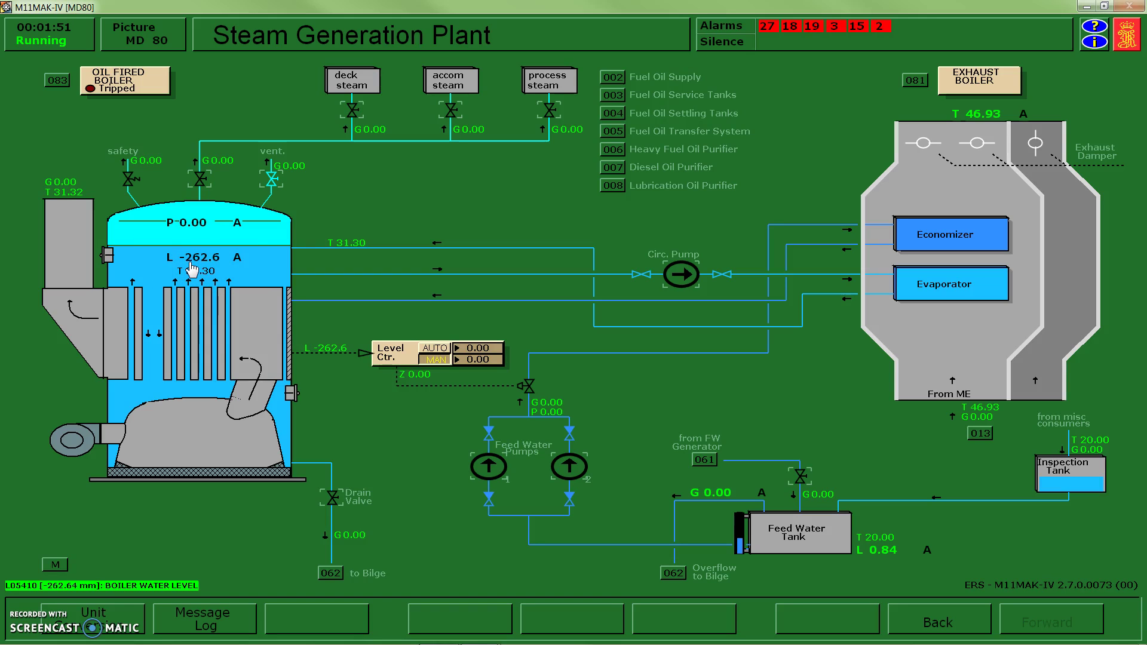
click(210, 267)
mouse_move(210, 267)
mouse_down()
mouse_move(203, 261)
mouse_move(146, 454)
mouse_move(70, 582)
mouse_move(97, 602)
mouse_up()
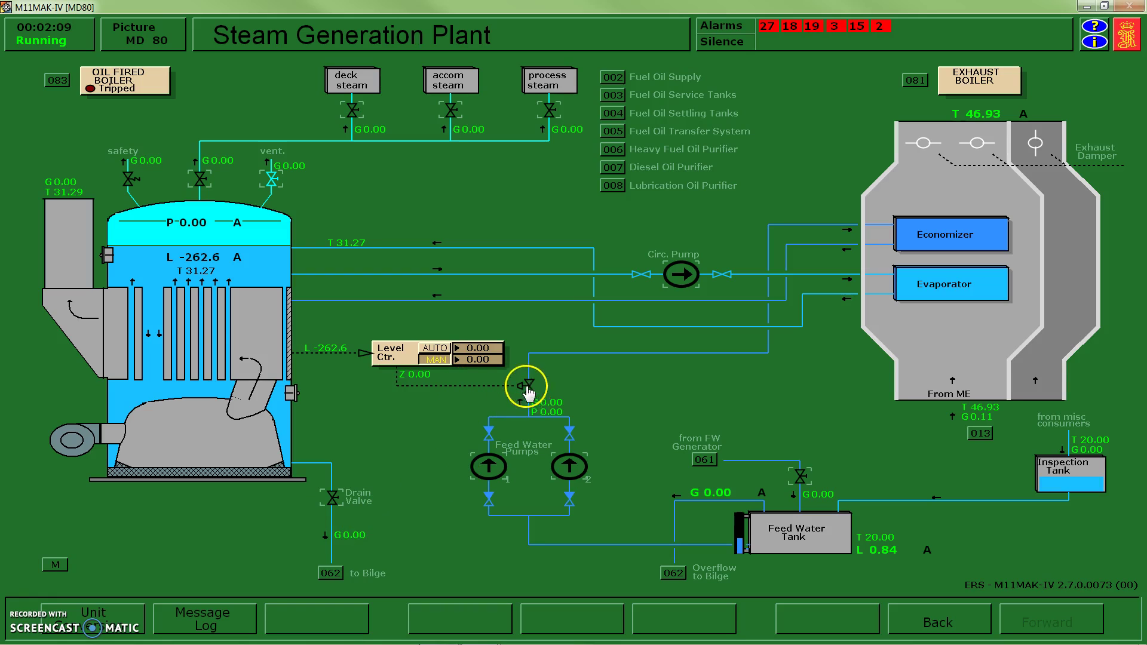
Set the level controller's manual output to 25.00 and start feed water pump 1
click(481, 360)
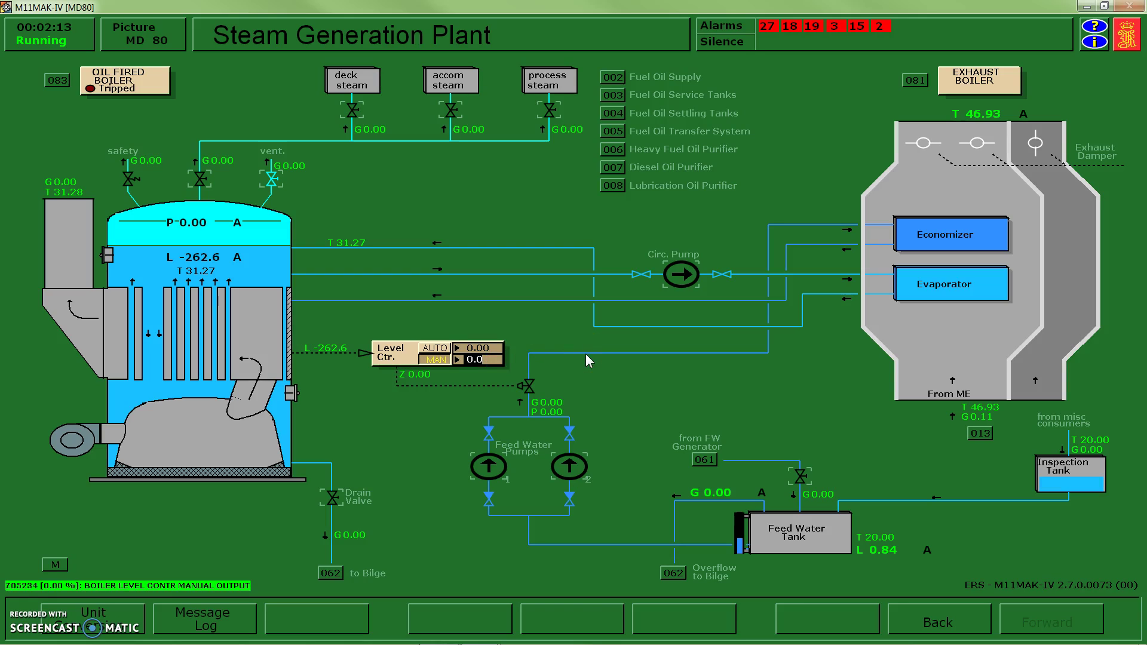
text(25)
key(Return)
click(528, 387)
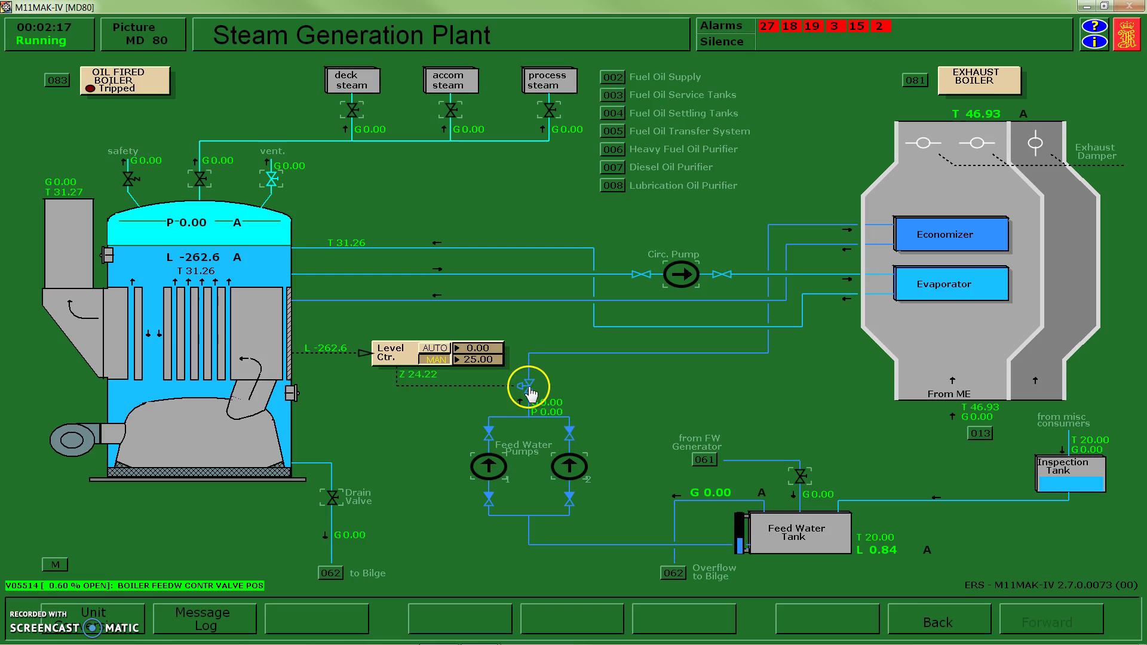
click(527, 387)
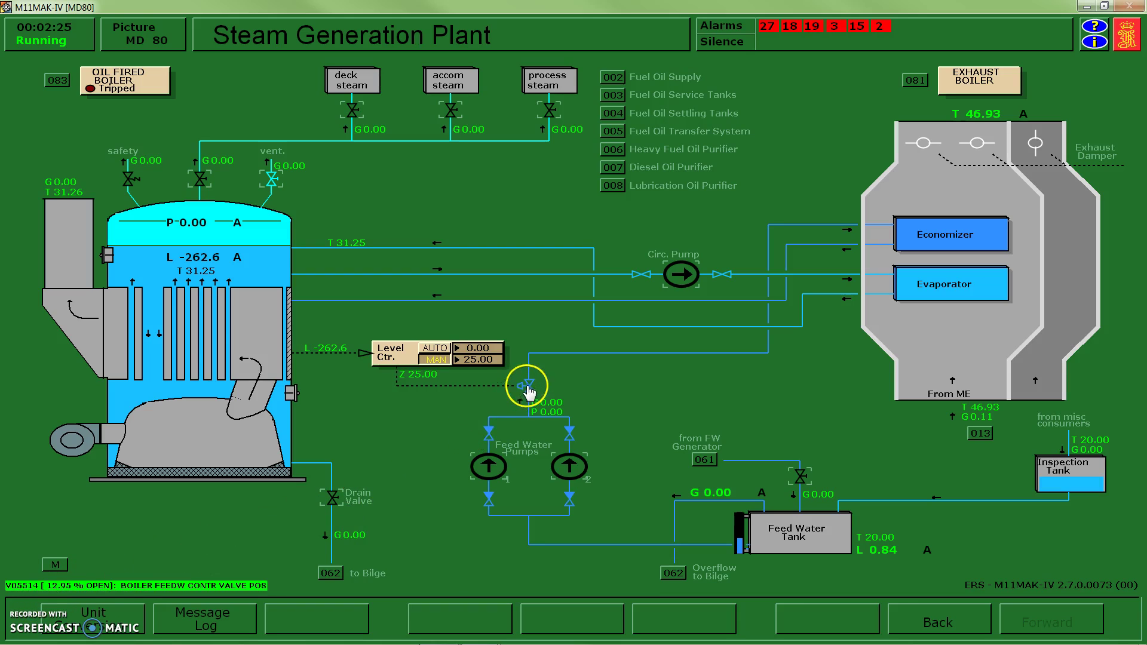
click(490, 463)
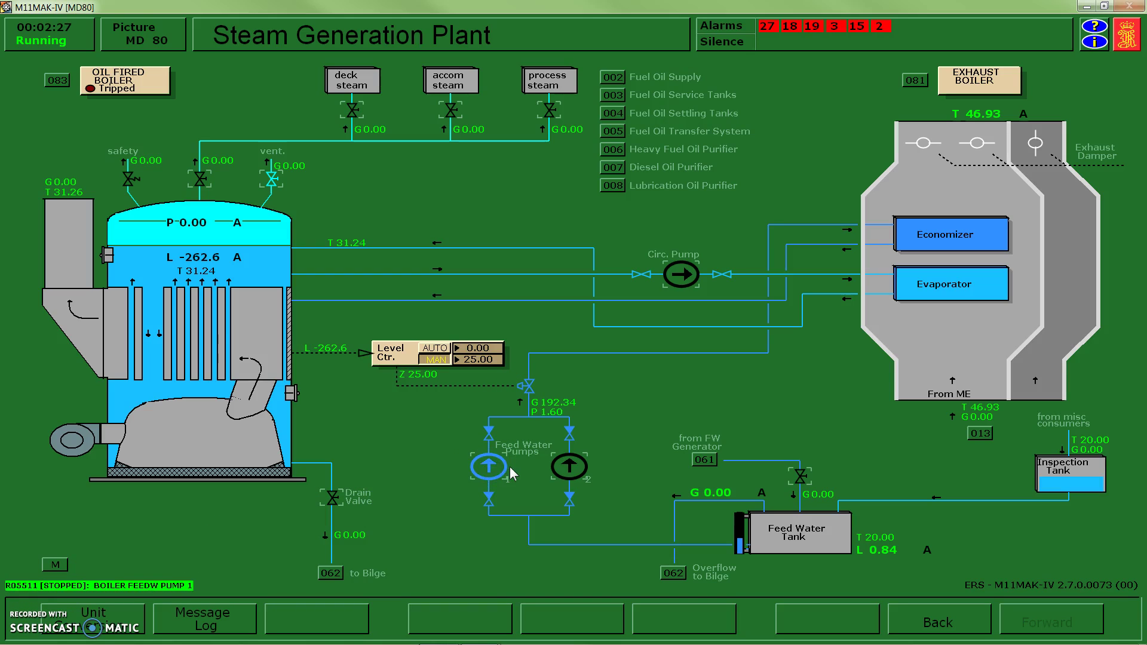
click(502, 458)
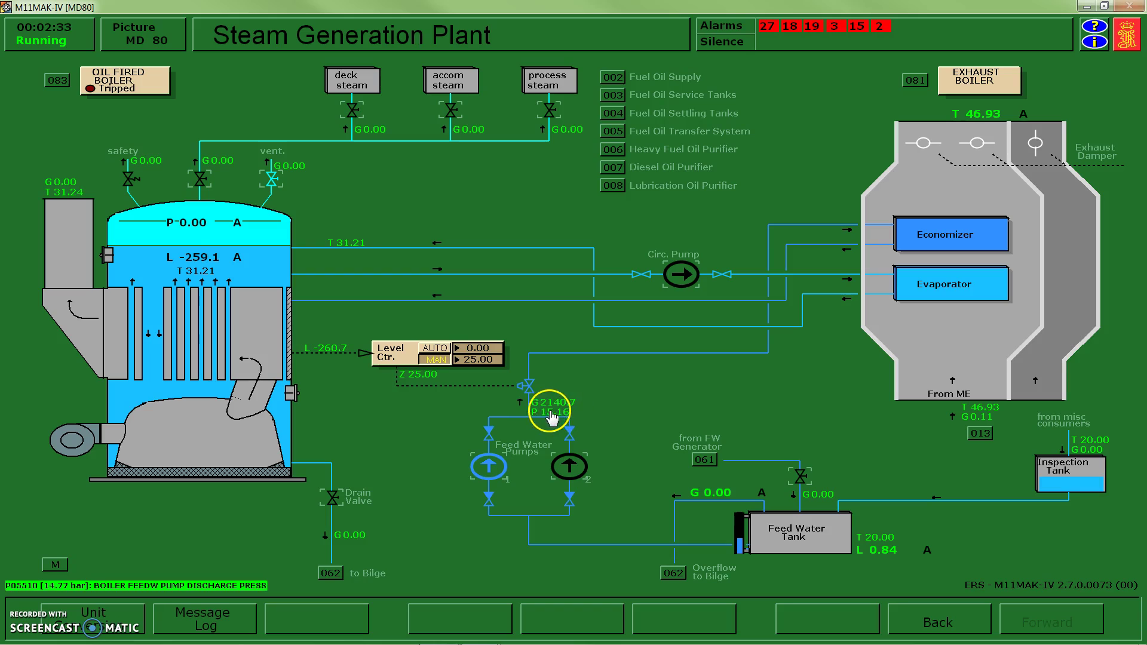
Raise the level controller's manual output to 50.00 so the boiler level climbs toward -166.6
click(204, 263)
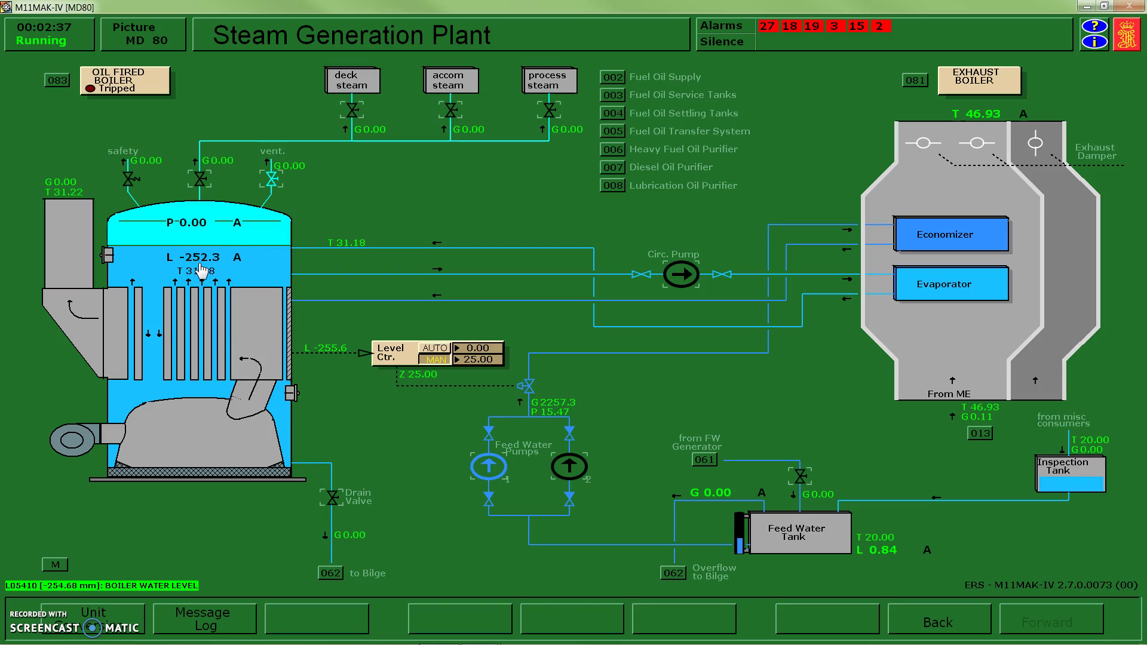
click(478, 360)
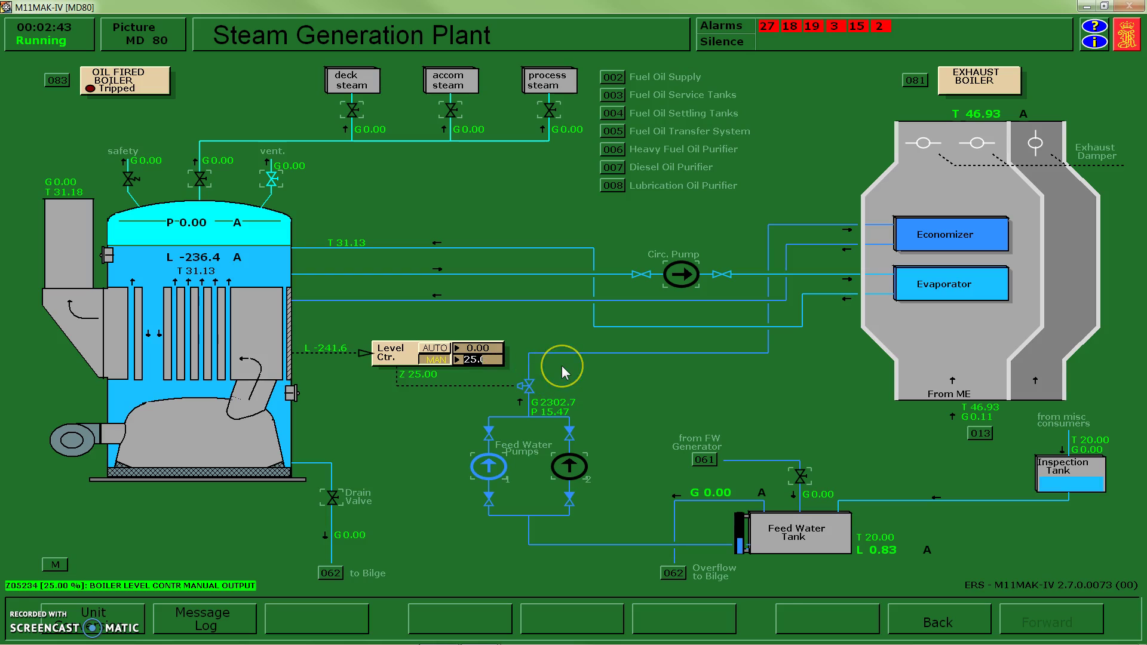
text(50)
key(Return)
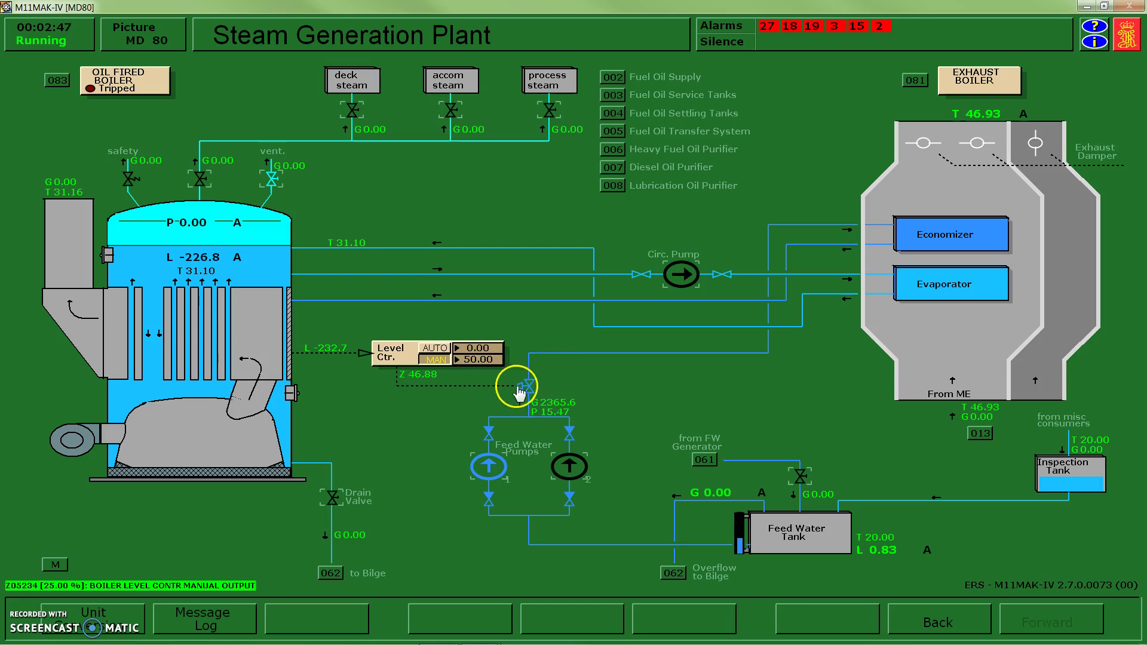
click(482, 386)
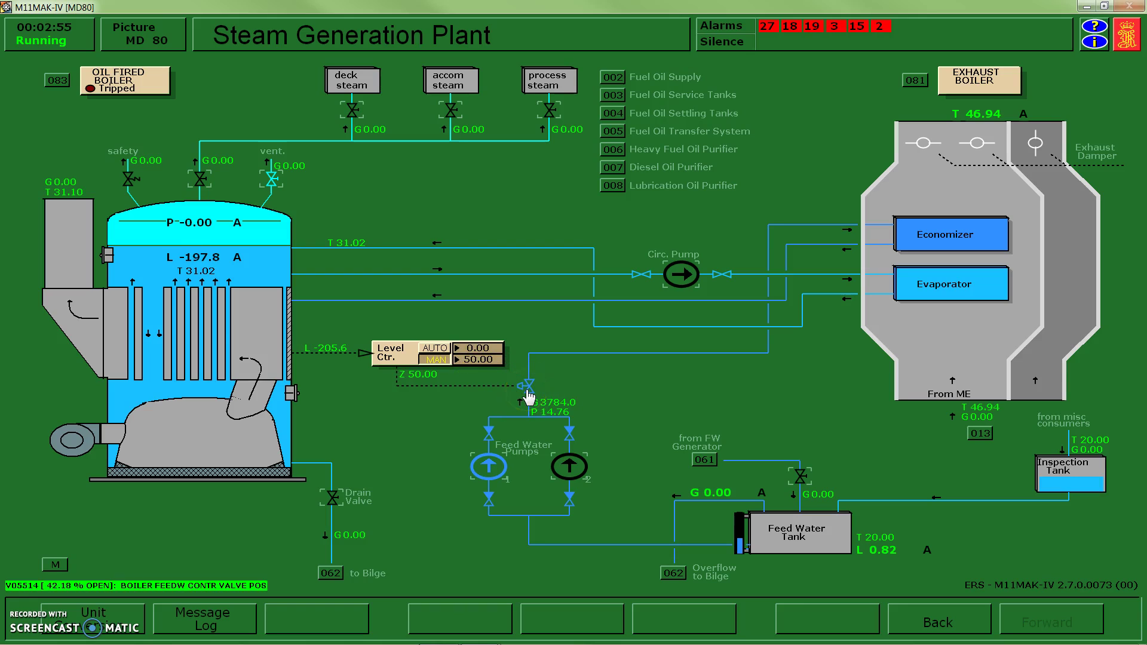
click(476, 402)
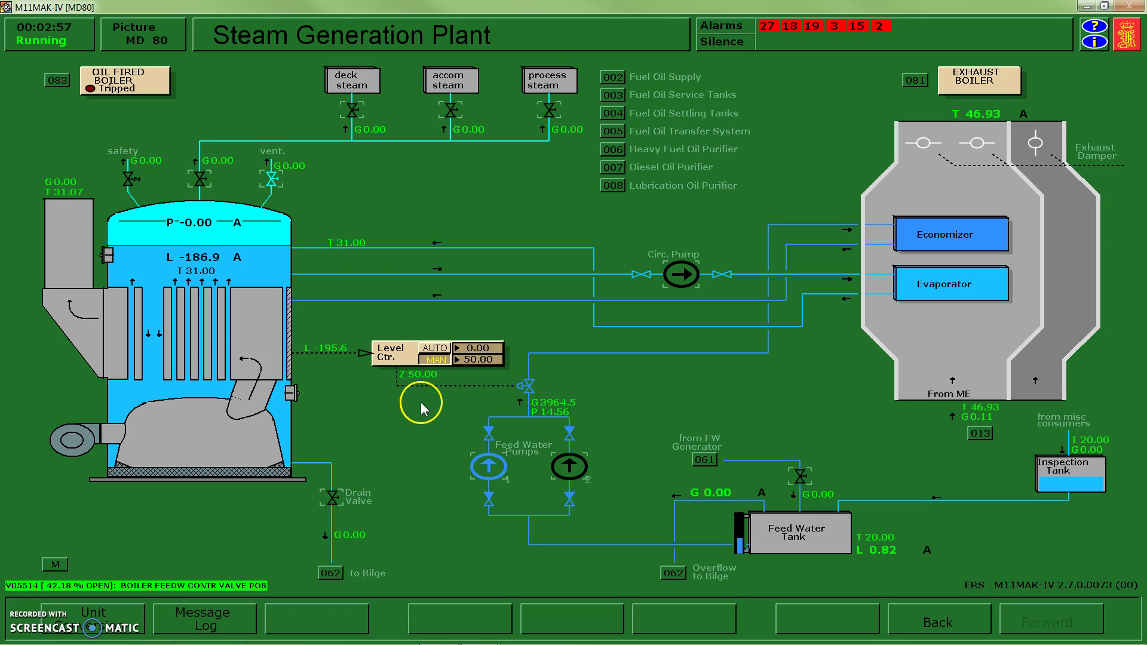
click(482, 365)
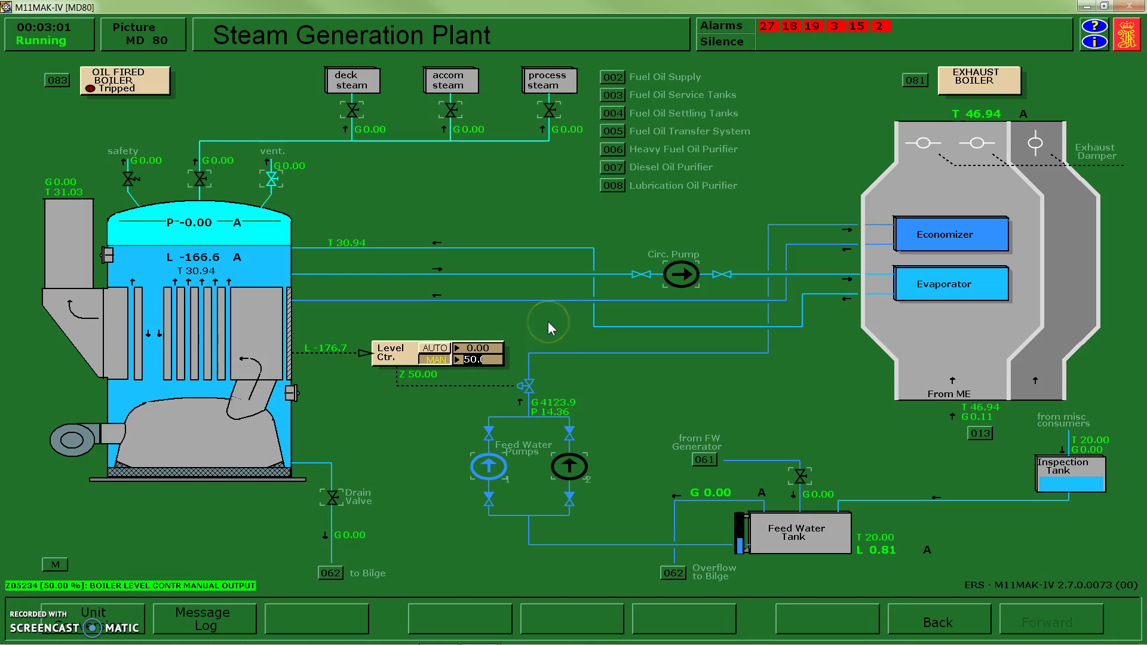
Lower the level controller's manual output to 25.00, then to 0.00
text(25)
key(Return)
click(477, 361)
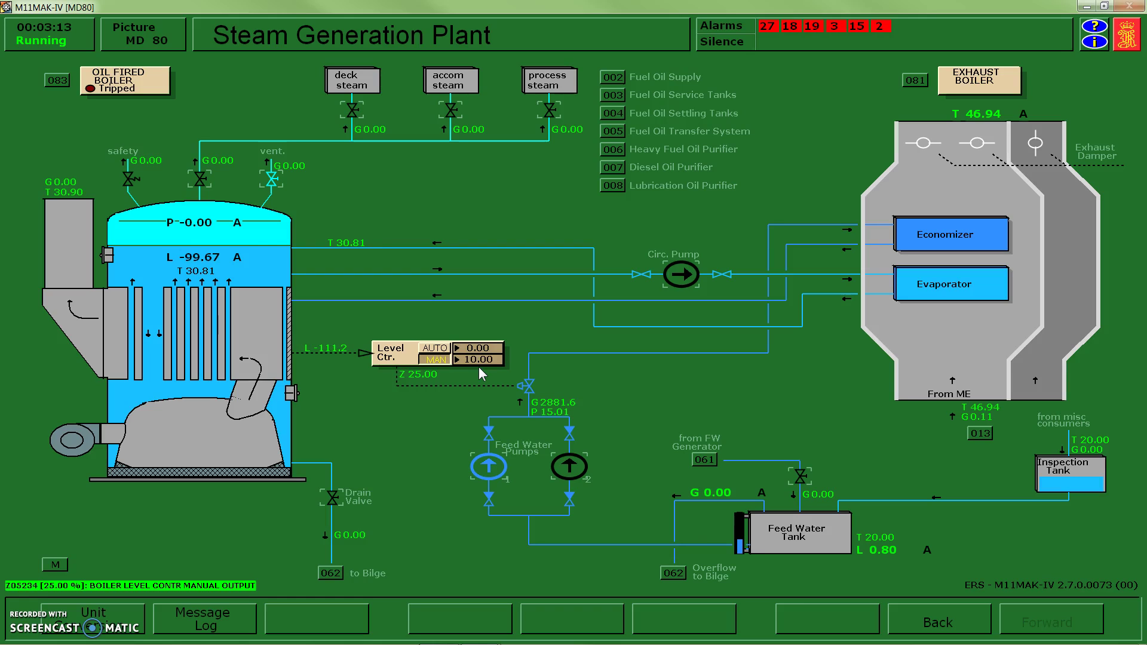
click(471, 360)
click(473, 361)
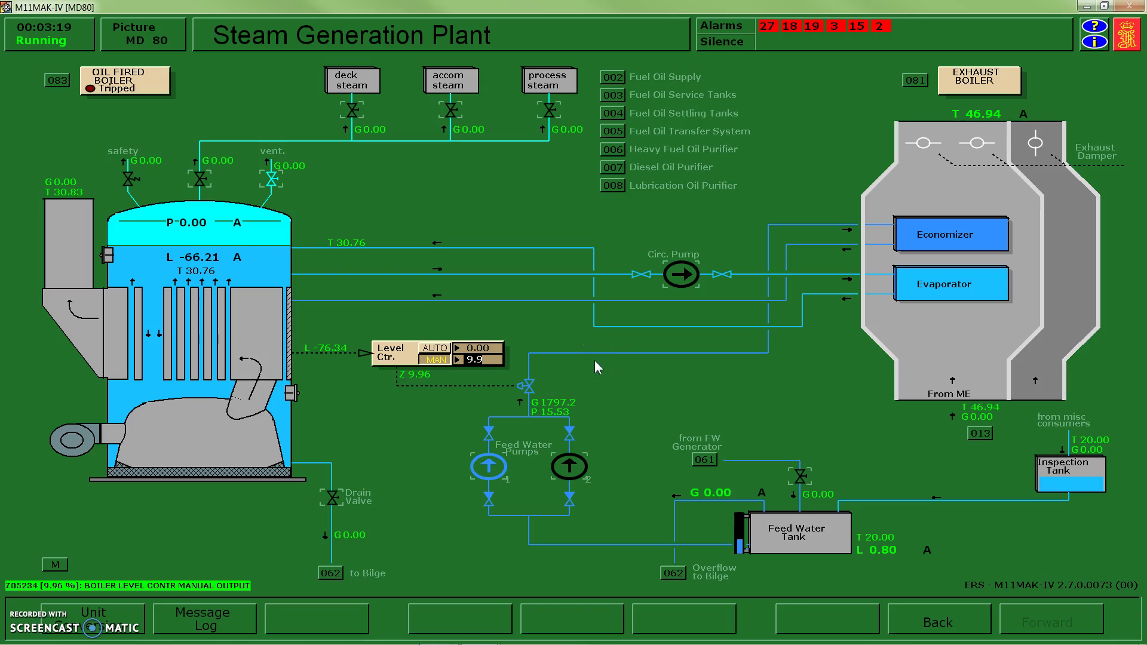
key(BackSpace)
key(BackSpace)
key(BackSpace)
text(0)
key(Return)
Switch the boiler level controller from manual to AUTO with the level at 3.81 mm
click(526, 417)
click(669, 408)
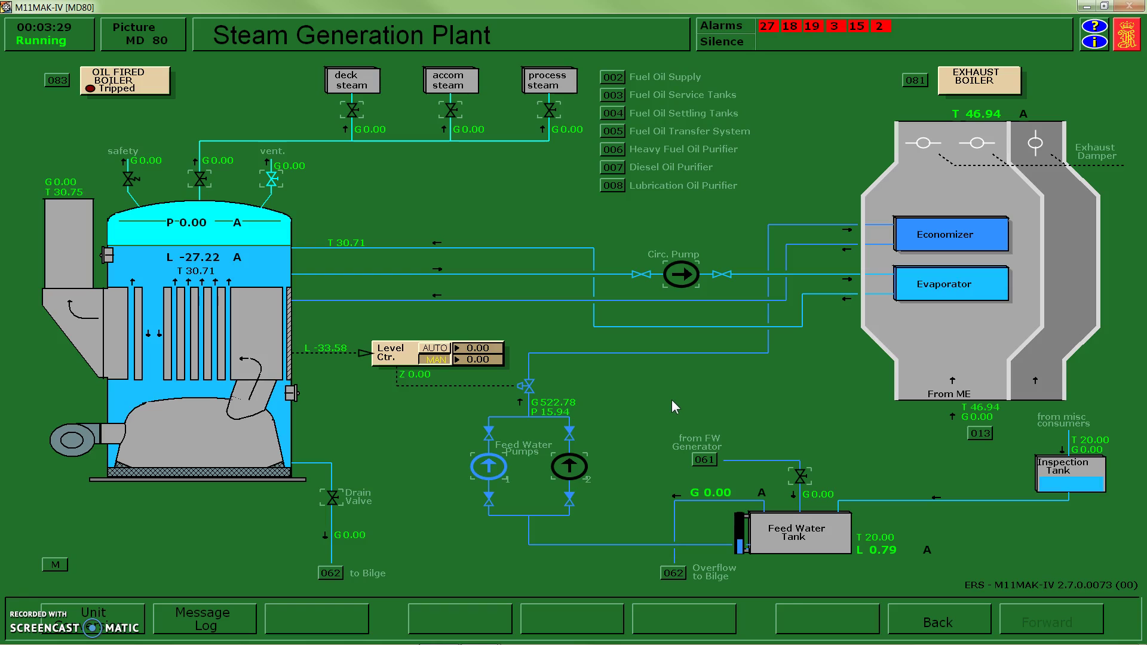
drag(637, 433, 640, 471)
click(538, 468)
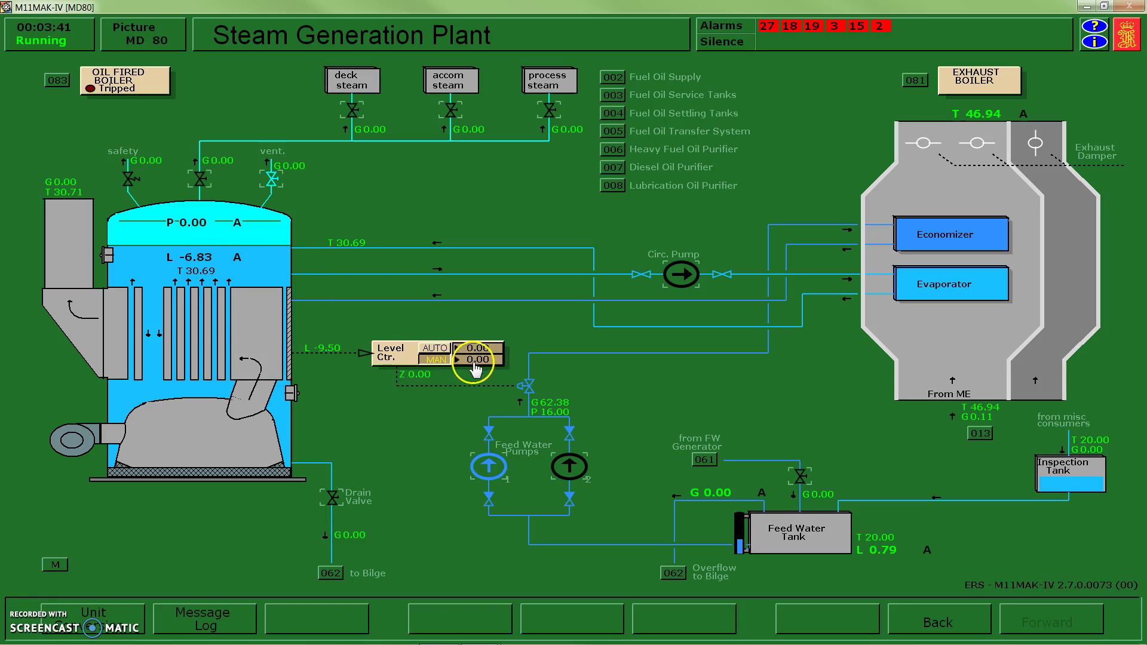
click(448, 365)
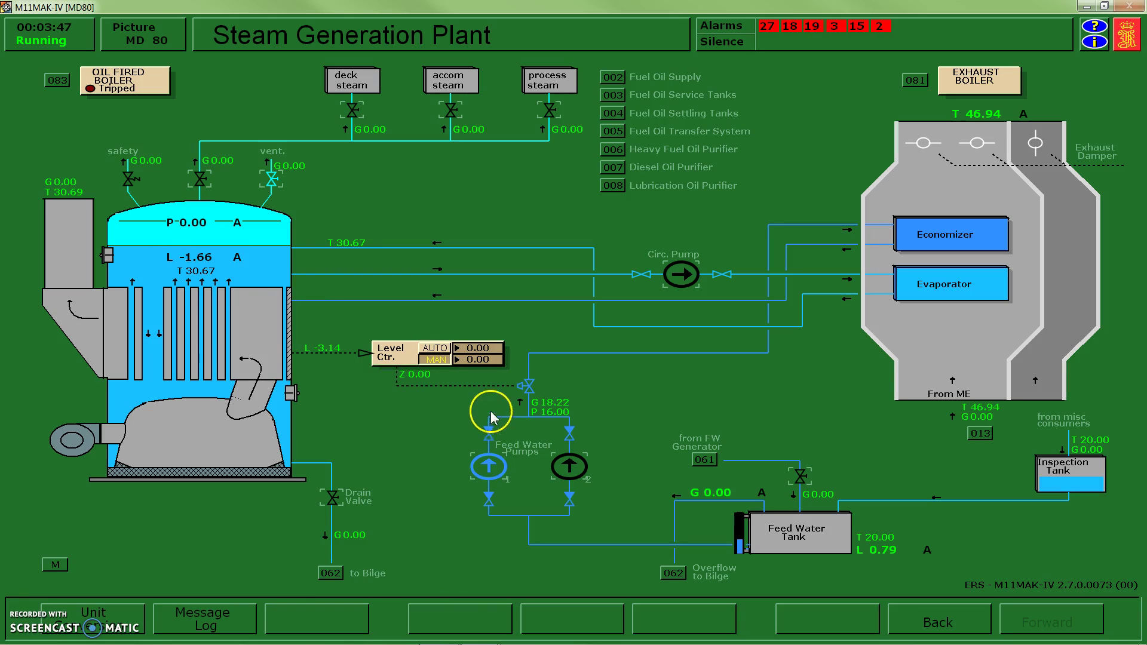
click(477, 359)
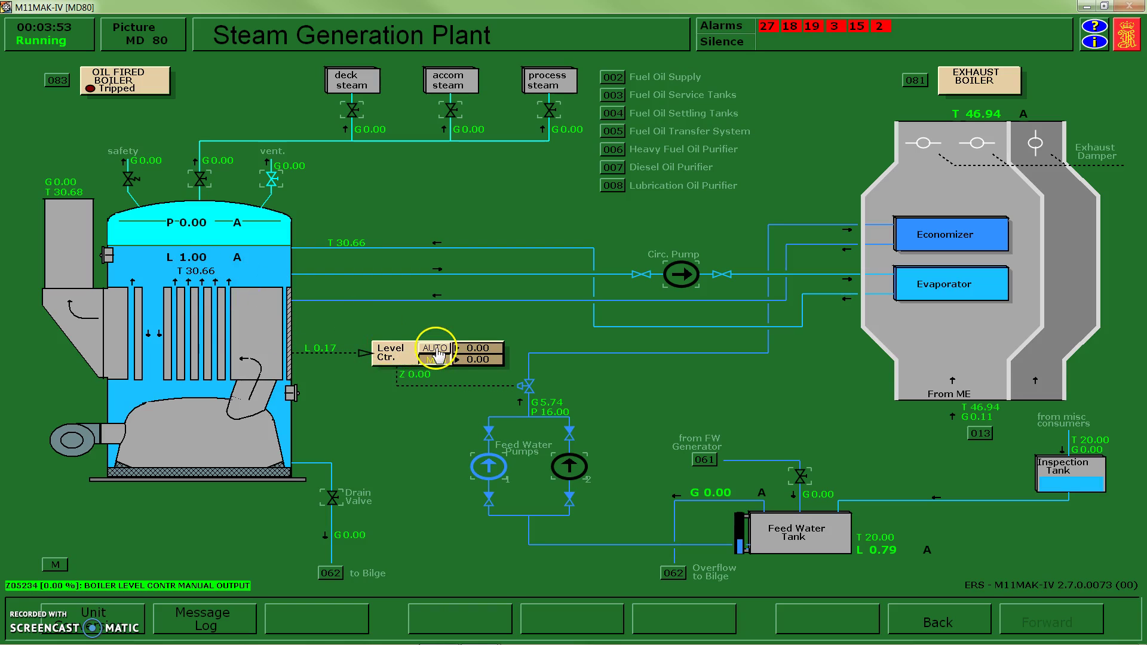
click(436, 351)
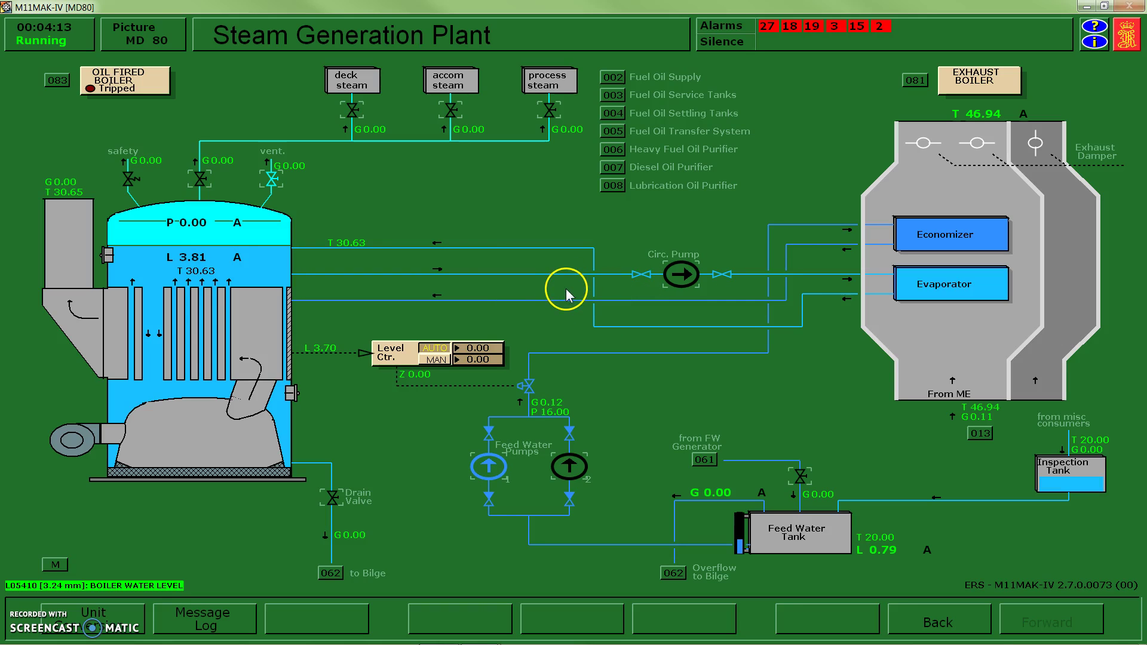
On the Oil Fired Boiler page, set the FO selection valve to DO and open the Fuel Oil Service Tanks page
key(Page_Down)
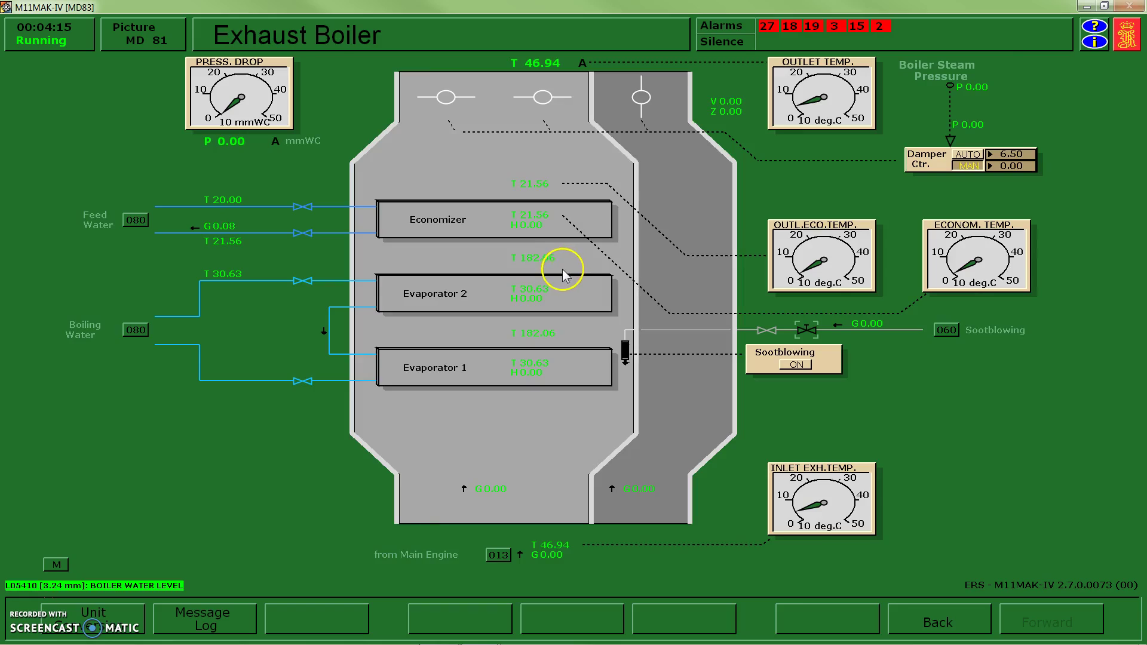
key(Page_Down)
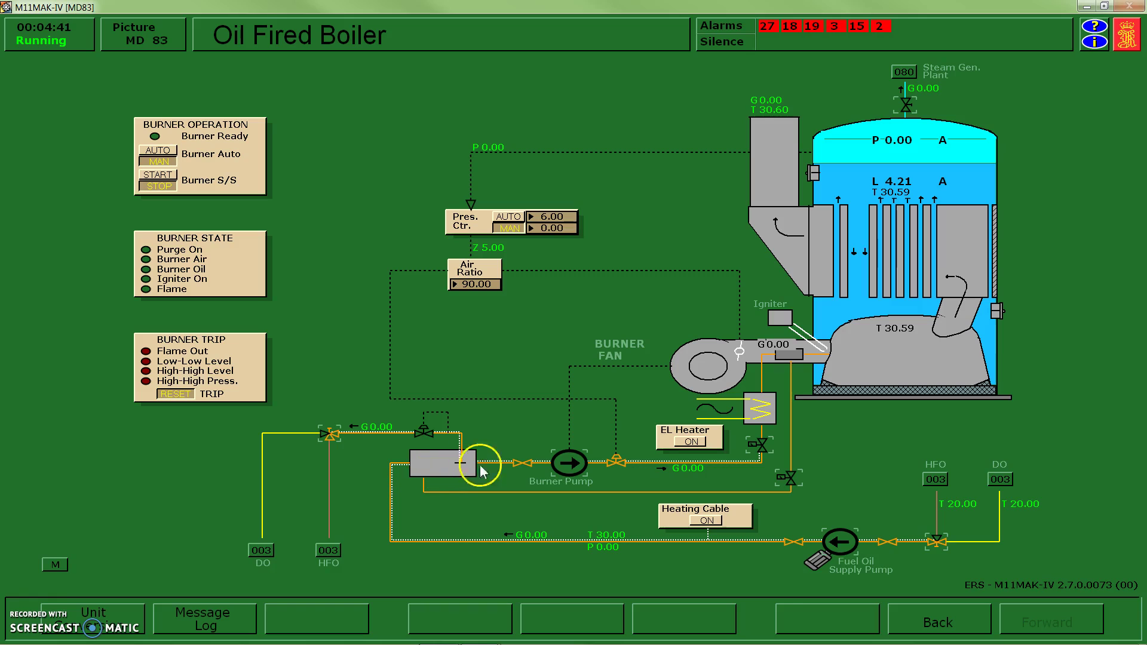
click(555, 465)
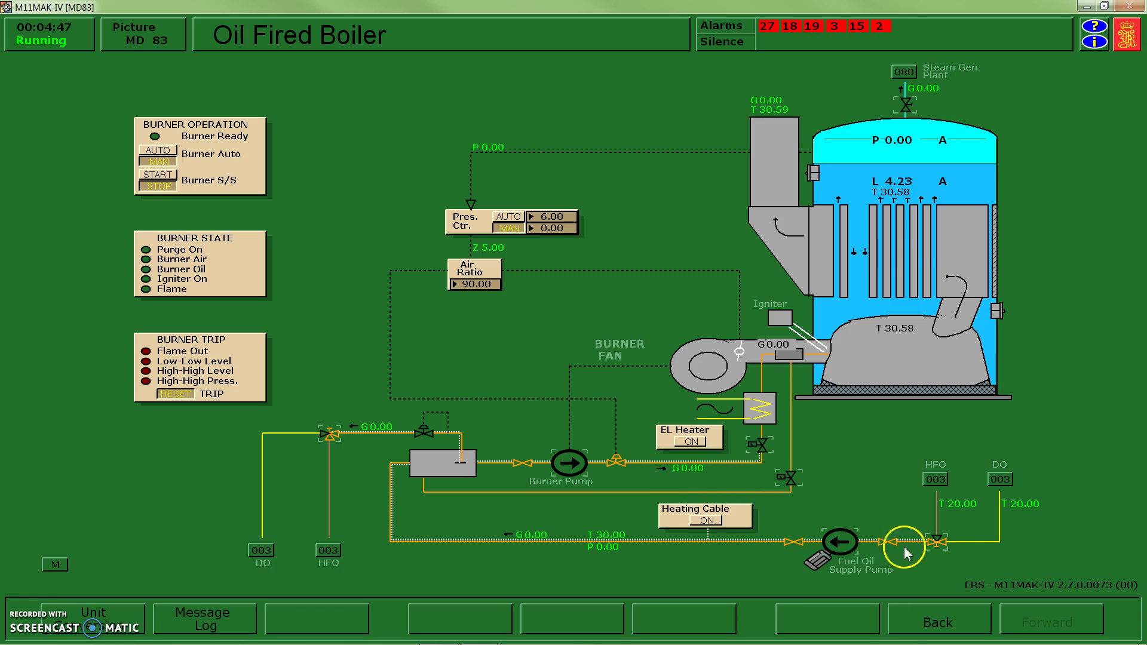
click(947, 546)
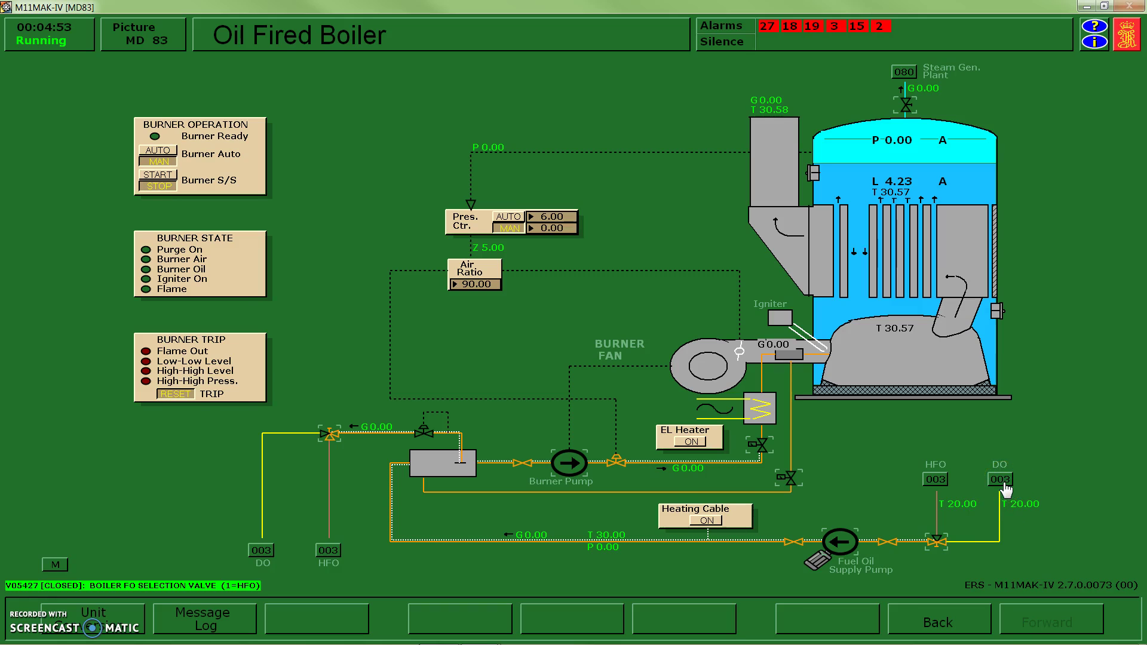
click(1001, 480)
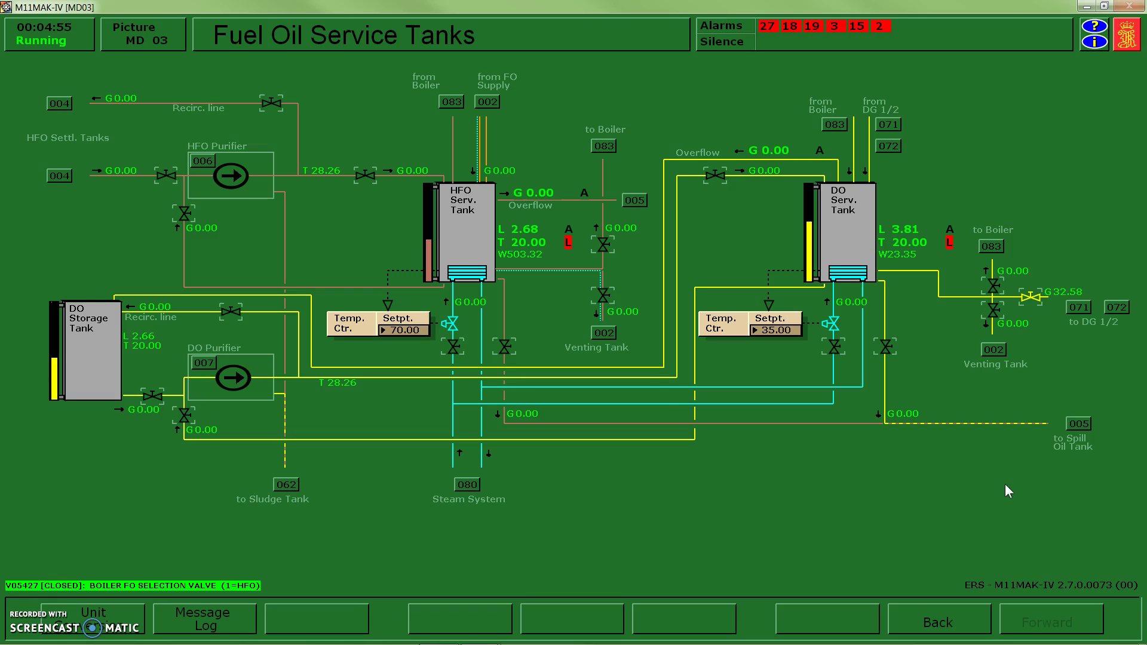
Open the MD03 diesel oil supply valve to the boiler and return to the Oil Fired Boiler page
mouse_move(1003, 479)
mouse_down()
mouse_move(841, 489)
mouse_move(815, 333)
mouse_move(865, 227)
mouse_move(846, 232)
mouse_move(880, 263)
mouse_move(872, 273)
mouse_move(927, 270)
mouse_move(955, 295)
mouse_move(995, 292)
mouse_up()
click(992, 249)
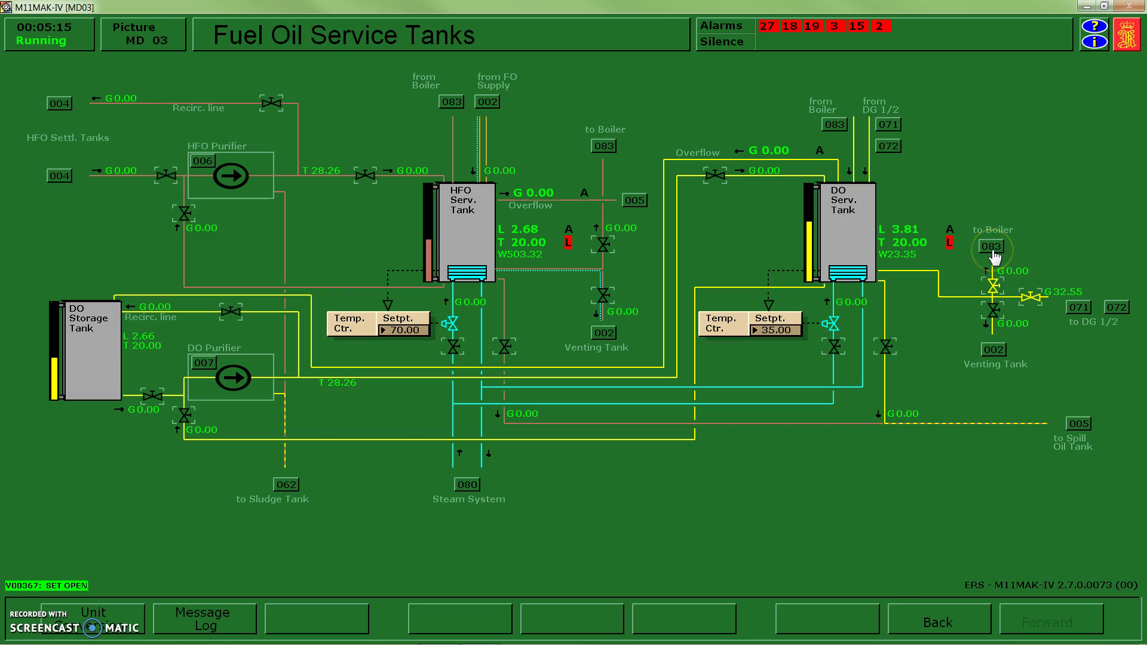
mouse_move(991, 262)
mouse_down()
mouse_move(983, 410)
mouse_move(994, 487)
mouse_move(962, 538)
mouse_move(866, 540)
mouse_move(839, 555)
mouse_move(872, 541)
mouse_move(541, 549)
mouse_up()
Check the fuel oil supply flow reading and set the FO selection outlet valve to DO
click(557, 547)
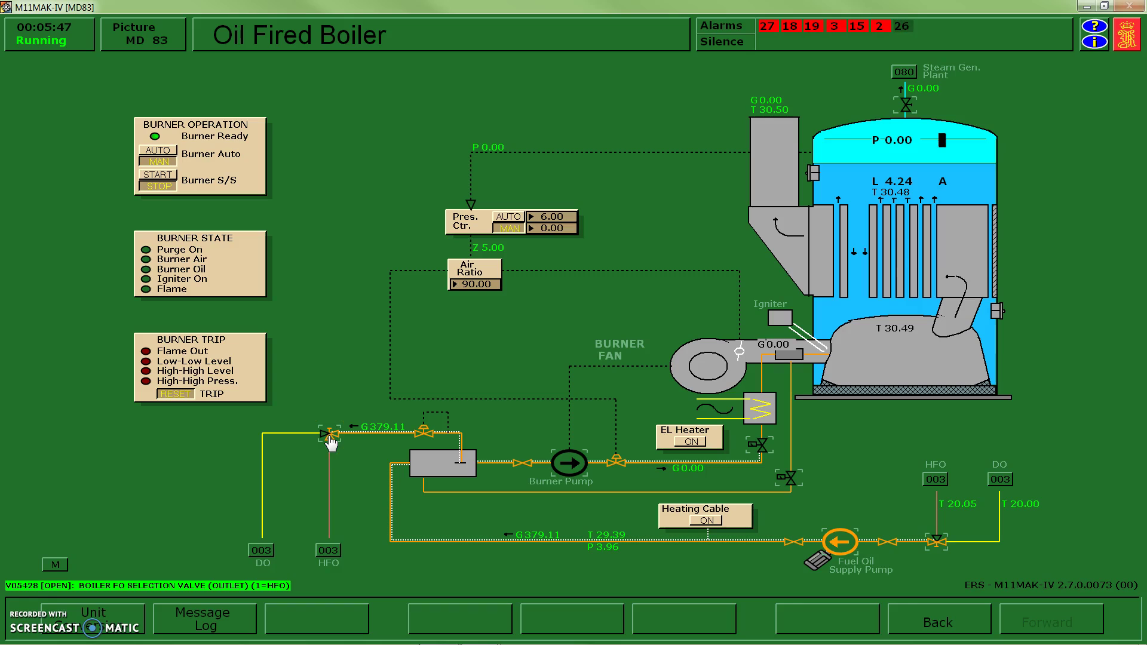
click(330, 435)
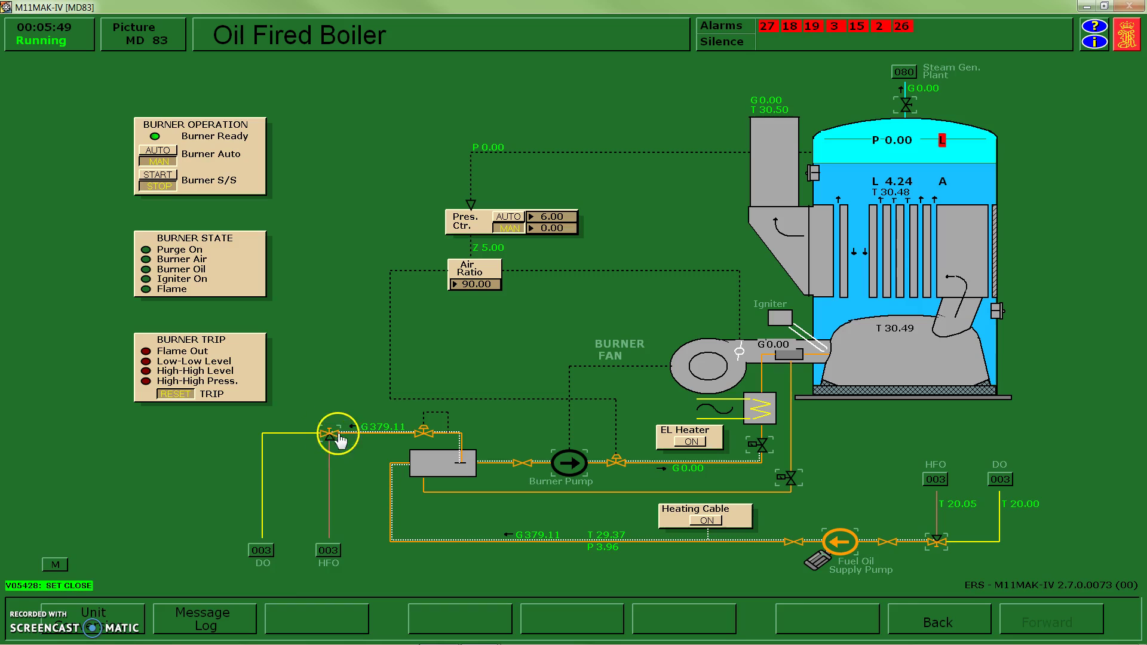
click(942, 148)
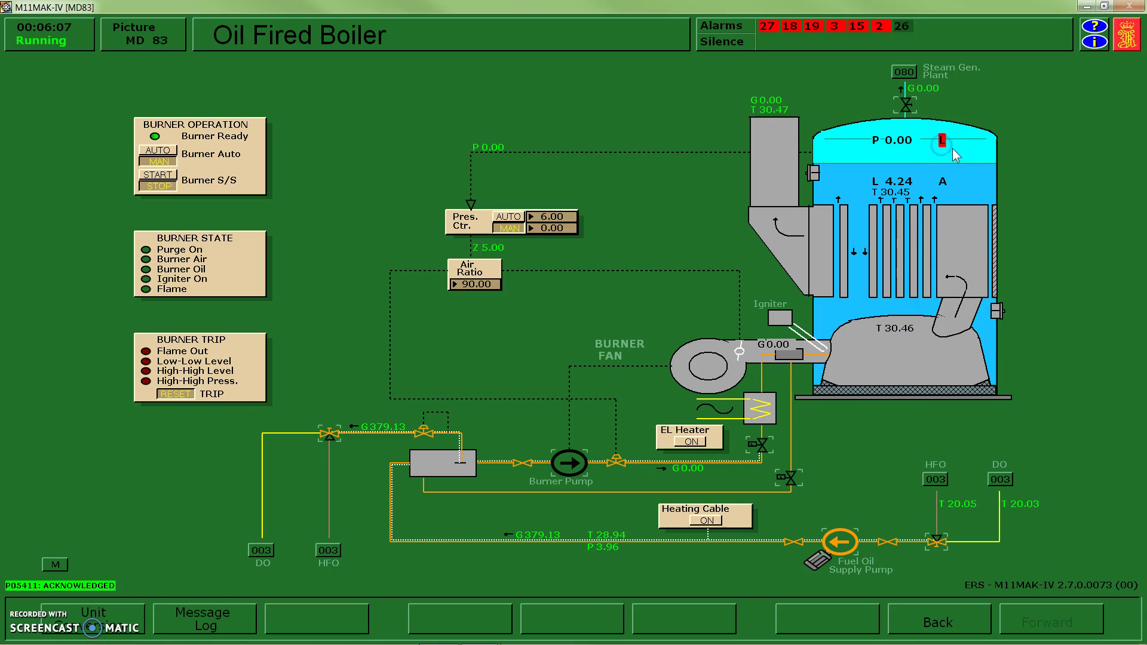
click(943, 146)
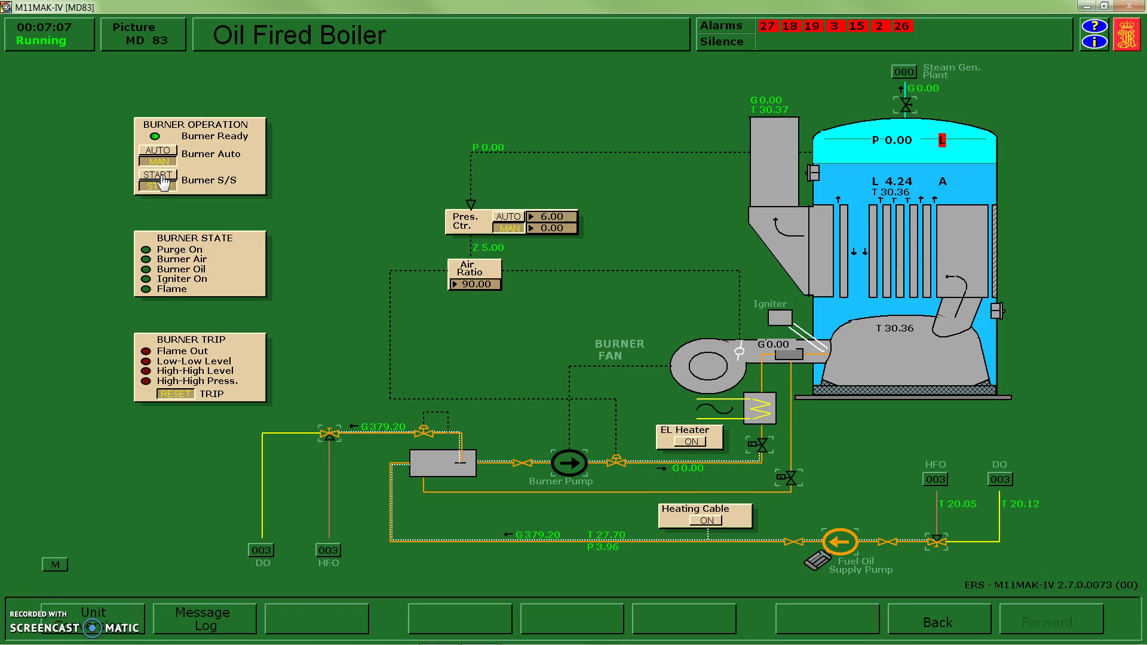
Start the boiler burner, then check air flow, the 1177 °C furnace and 96.10 water temperature
click(161, 175)
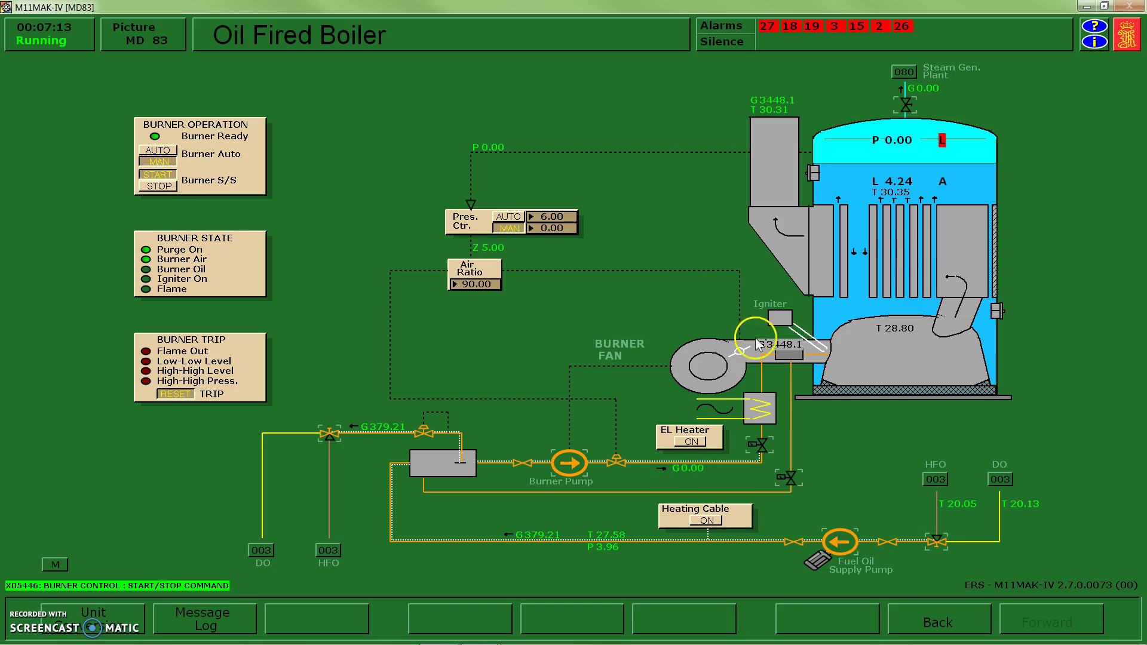
click(782, 350)
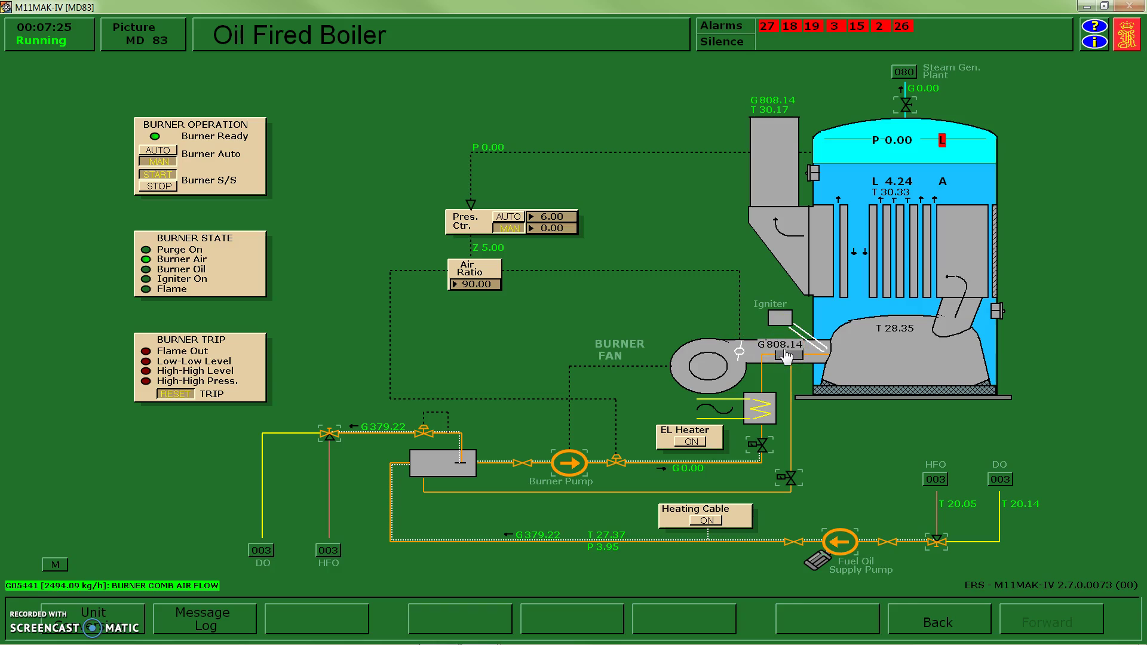
click(761, 431)
click(771, 460)
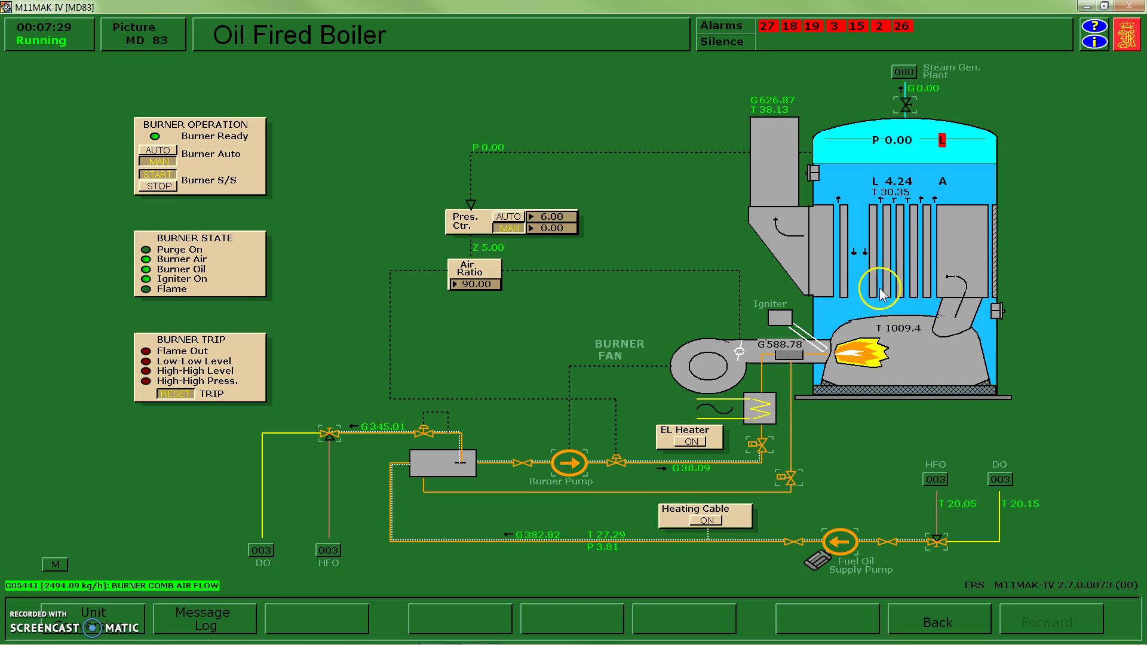
click(894, 382)
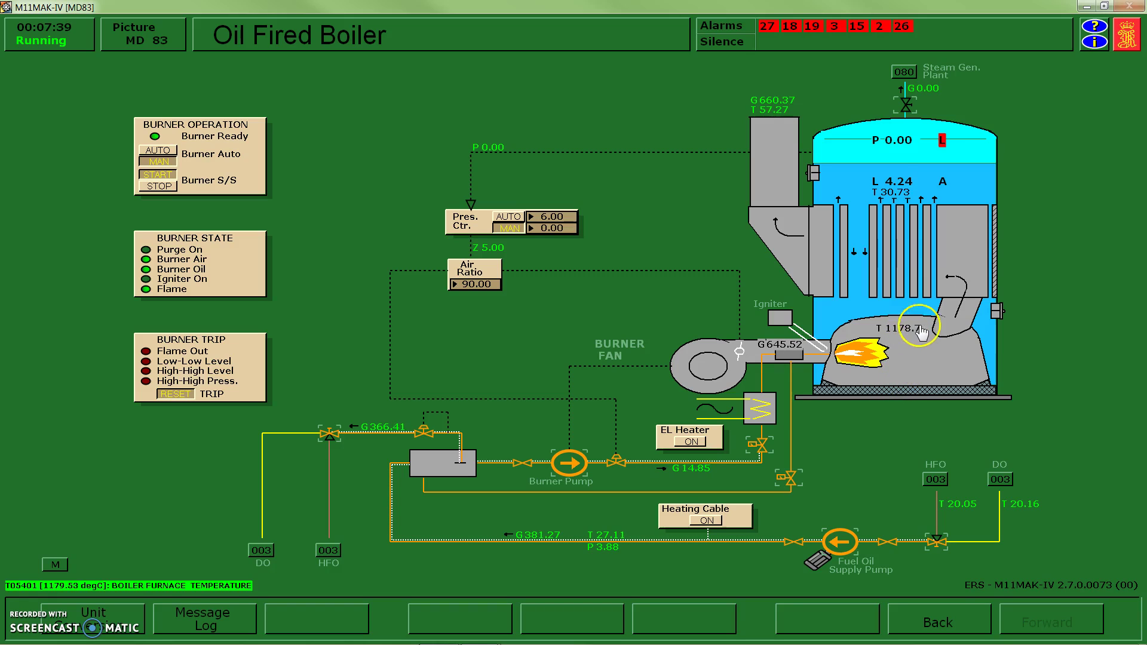
click(896, 204)
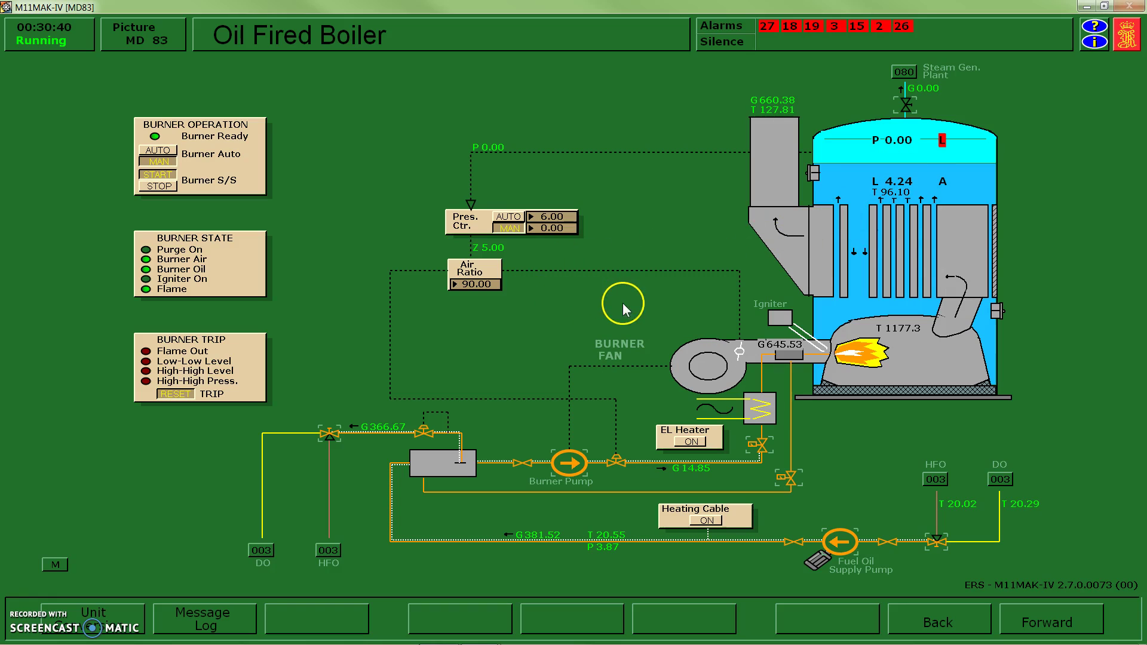
On Operating Conditions (F2), change the simulation speed ratio from 25.00 to 1.00
key(F2)
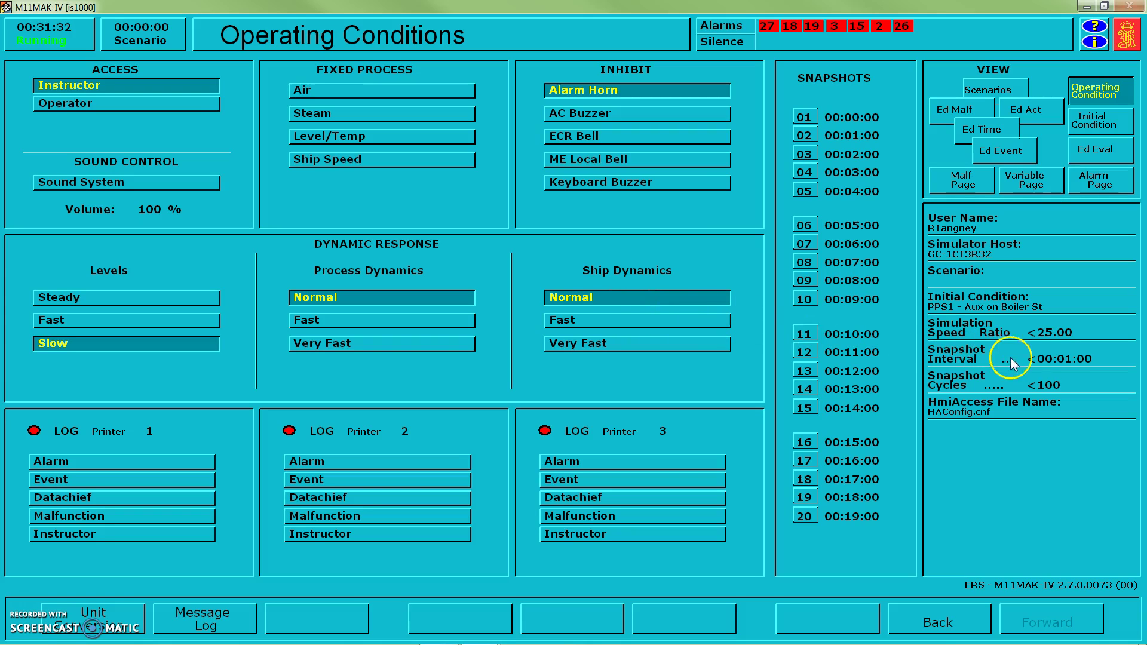
click(1053, 334)
text(1)
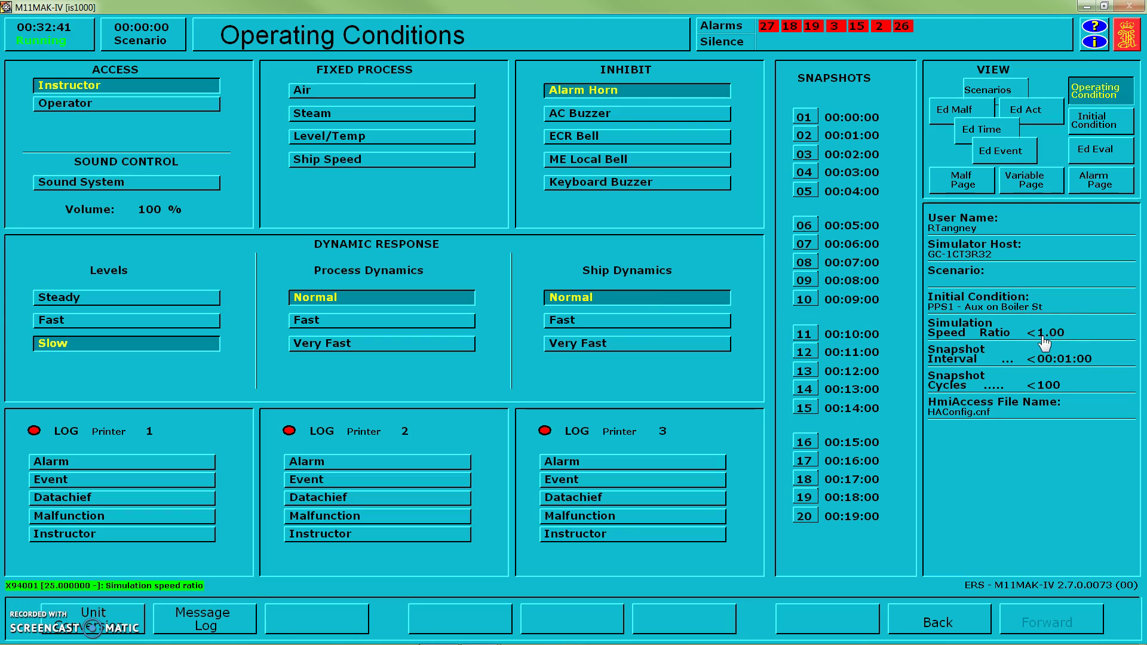
click(1042, 340)
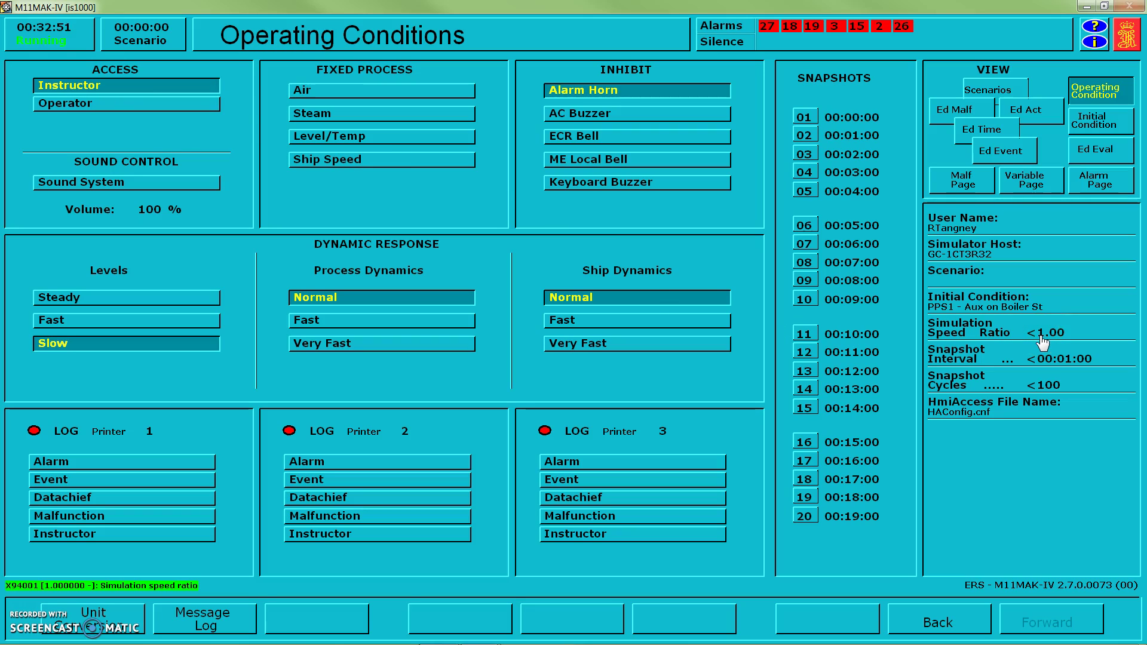
Return to the Oil Fired Boiler page, then move on to the Steam Generation Plant page MD80
key(alt+Left)
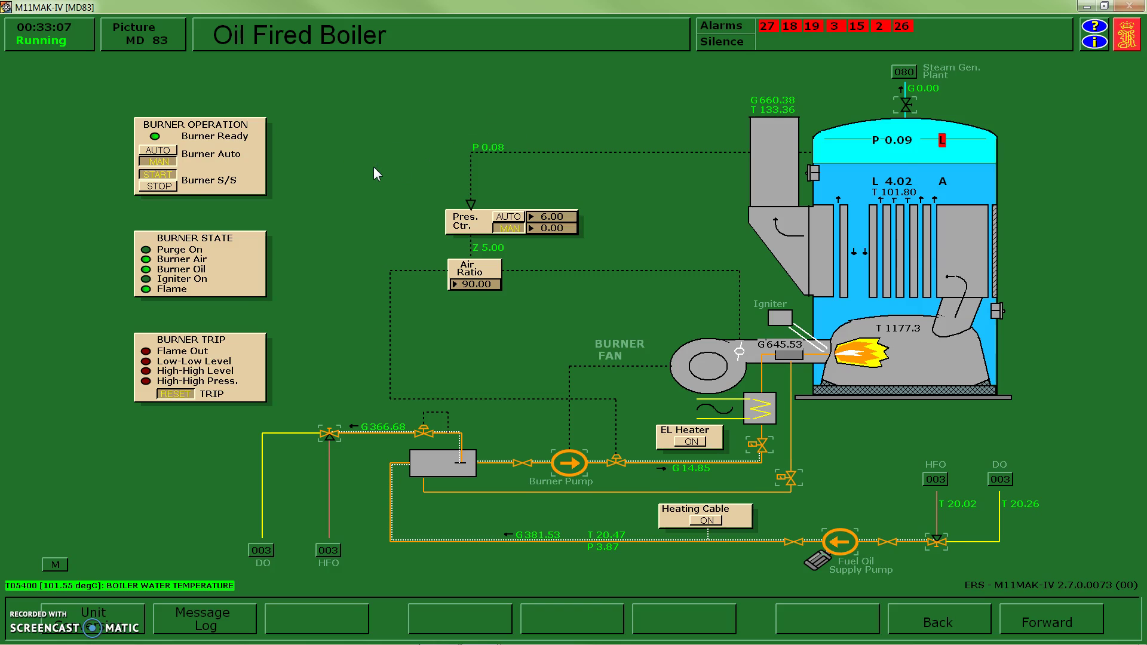
key(Page_Up)
key(Page_Up)
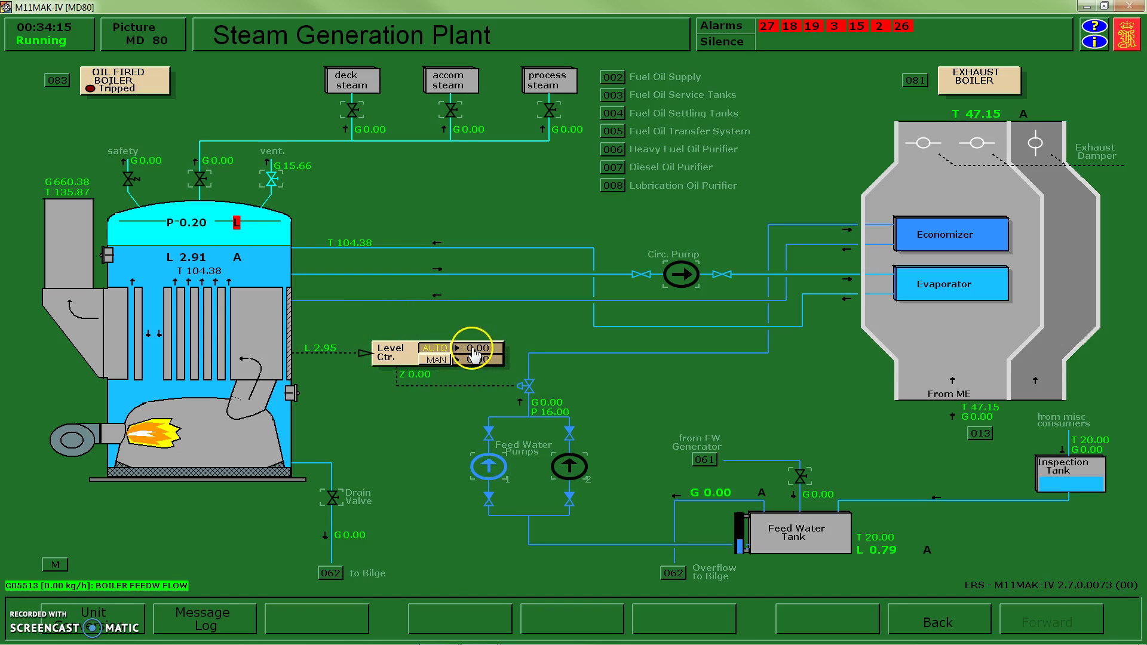
Check the boiler feedwater control valve position on the Steam Generation Plant mimic
click(528, 394)
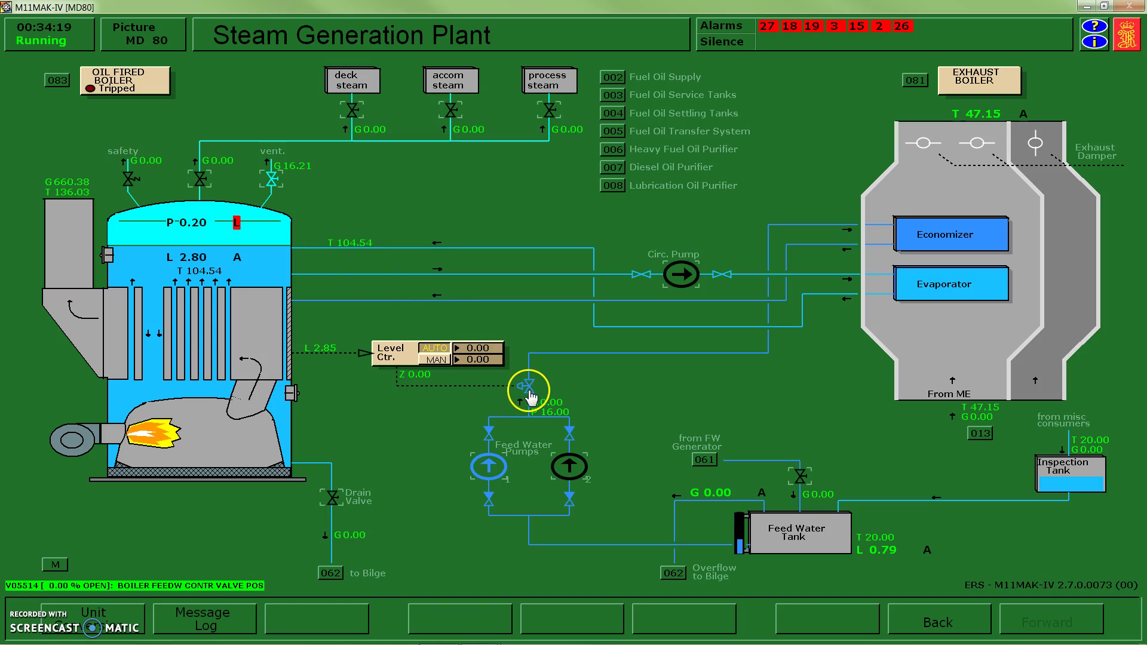
click(465, 412)
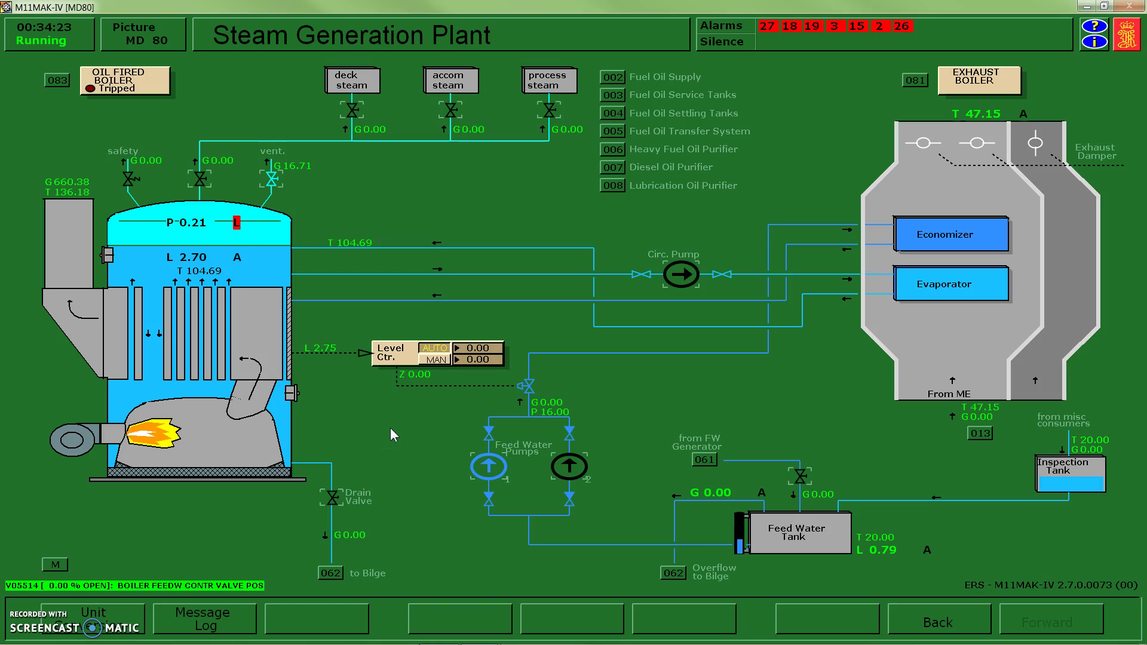
Set the simulation speed ratio to 5 and return to the Steam Generation Plant picture
key(F2)
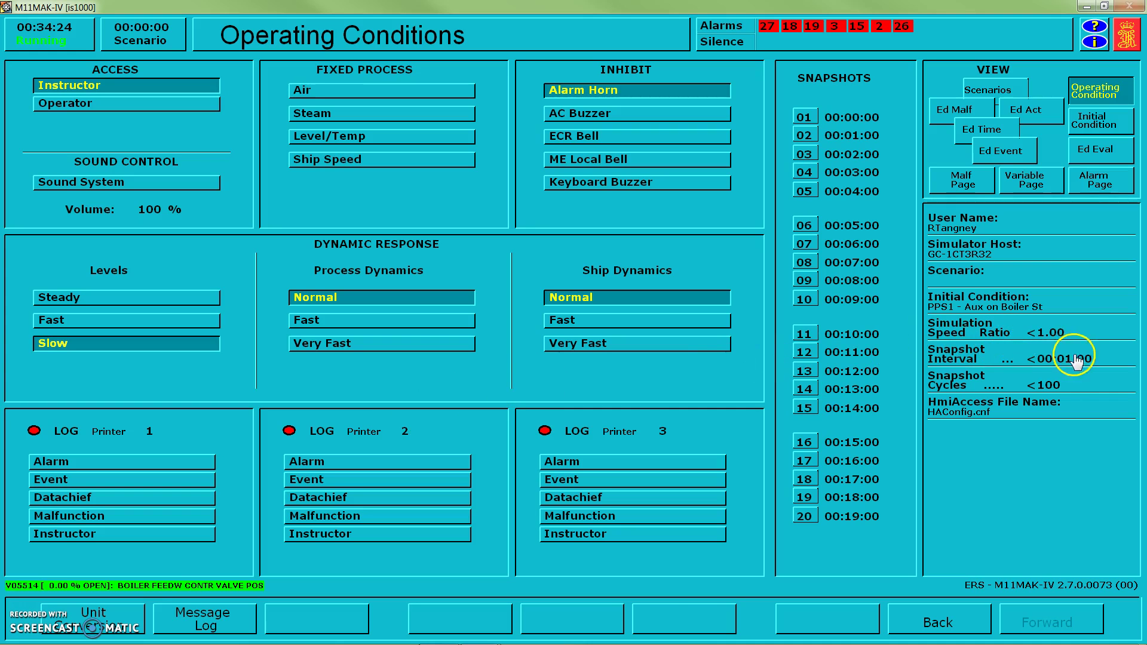
click(1059, 335)
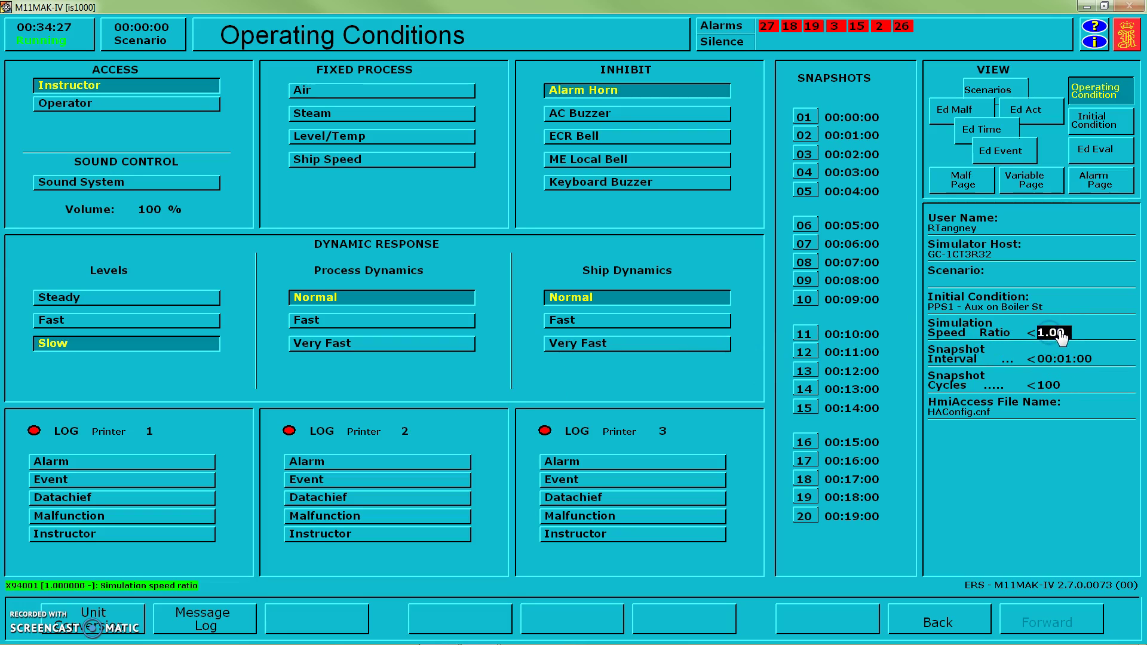
text(5)
key(alt+Left)
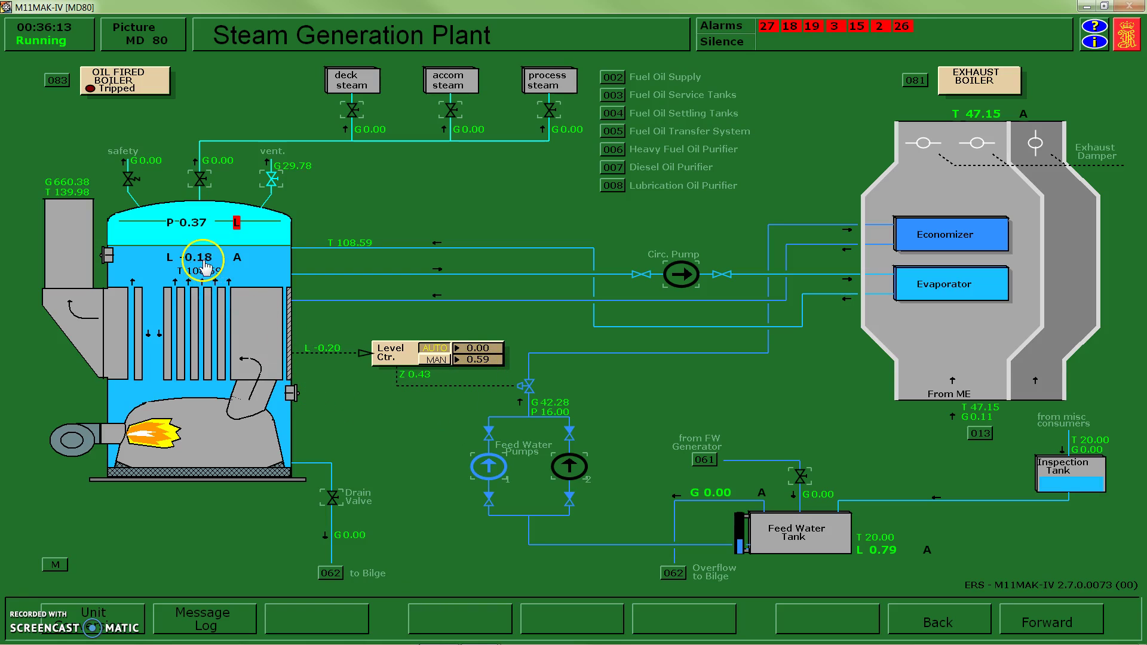
mouse_move(204, 270)
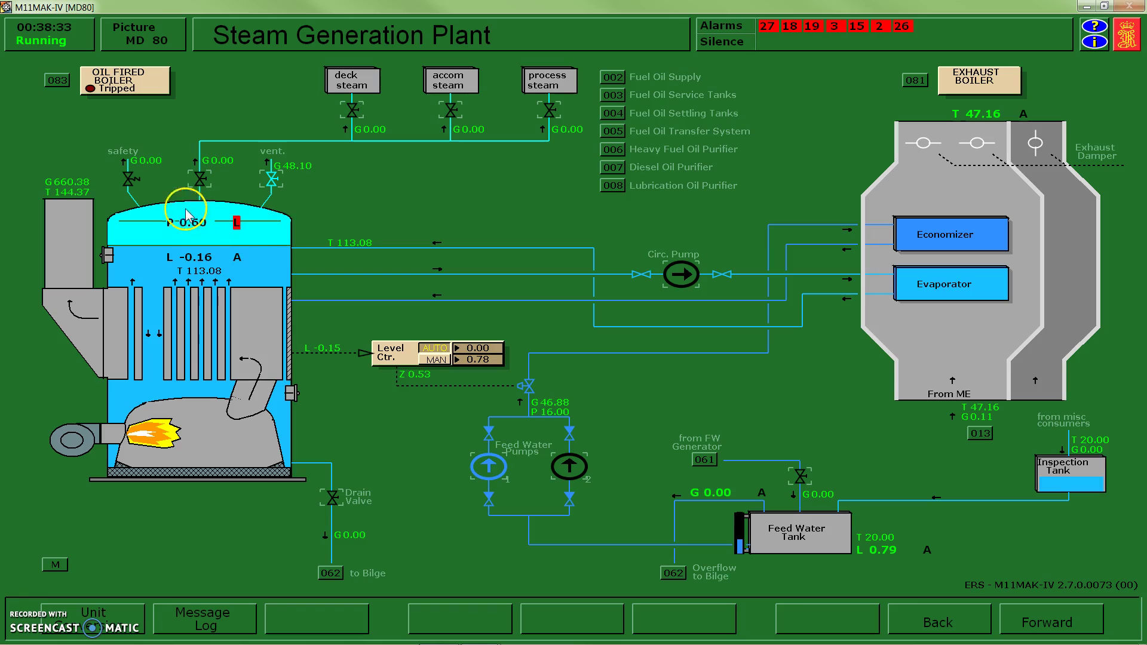
mouse_move(199, 239)
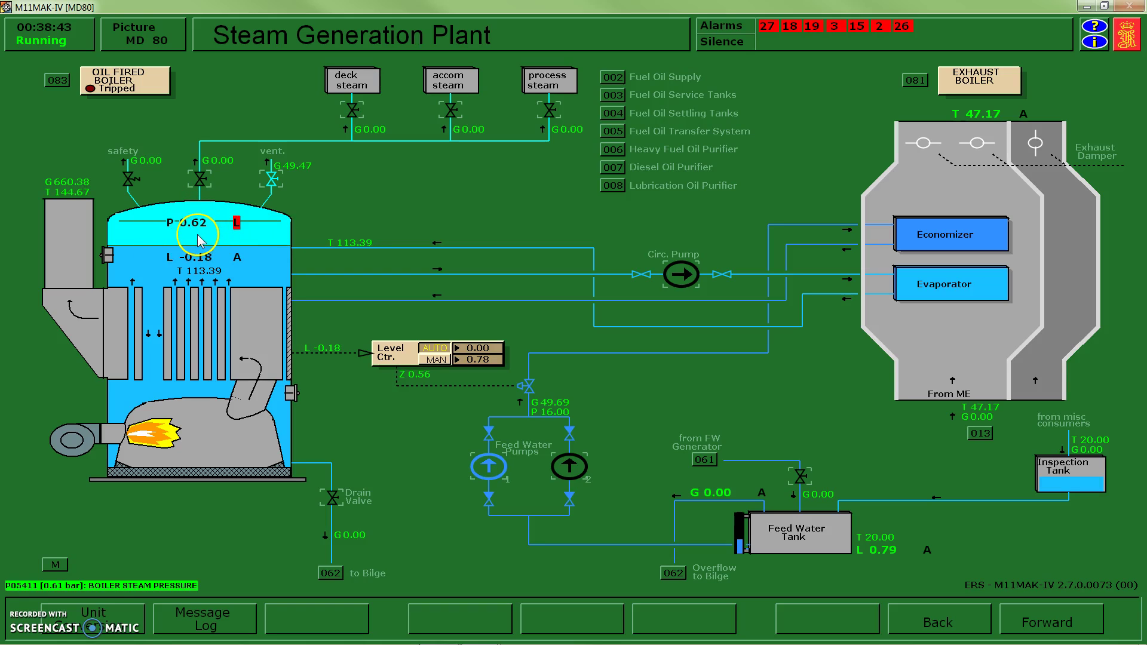
mouse_move(274, 190)
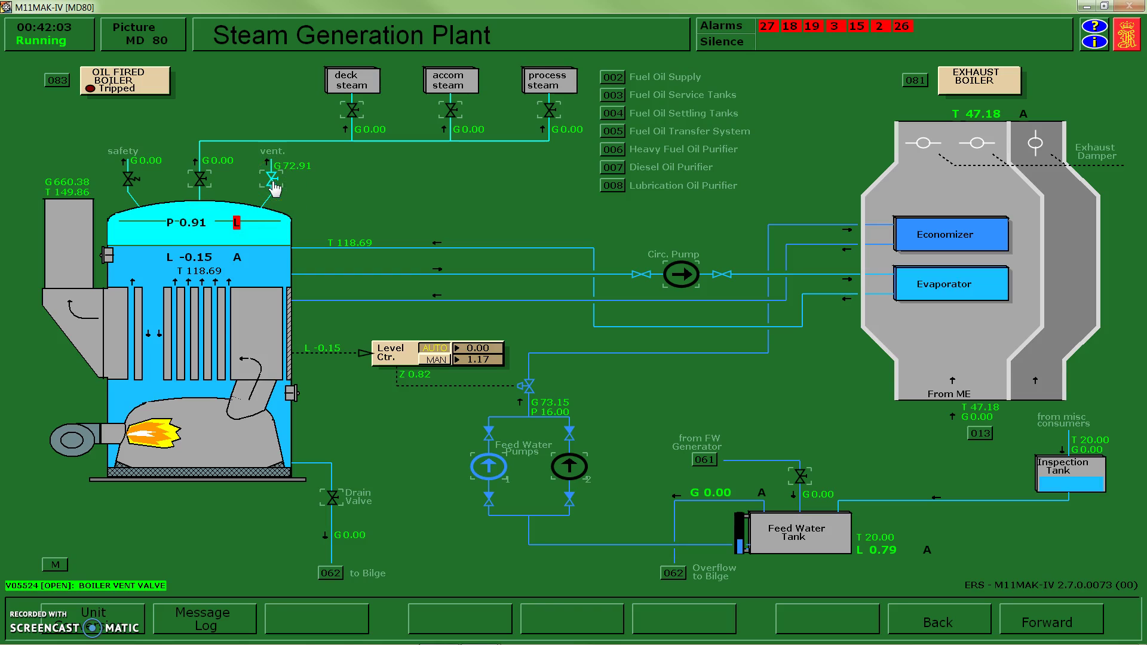
Close the vent valve on the boiler drum and switch to the Oil Fired Boiler page 083
click(262, 225)
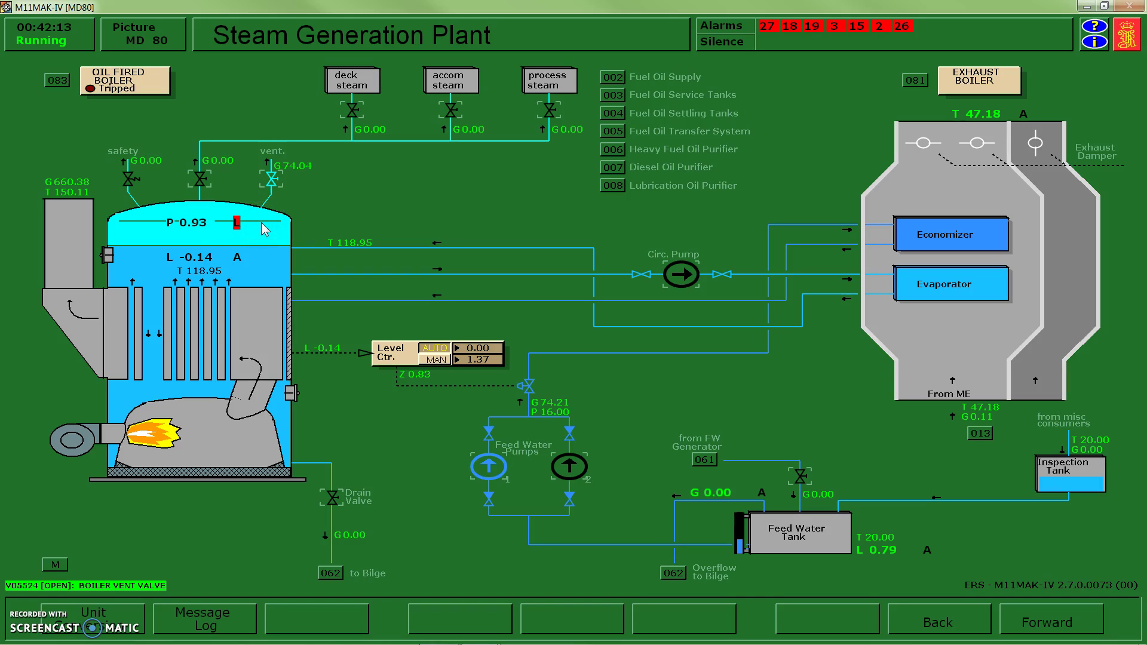
click(272, 188)
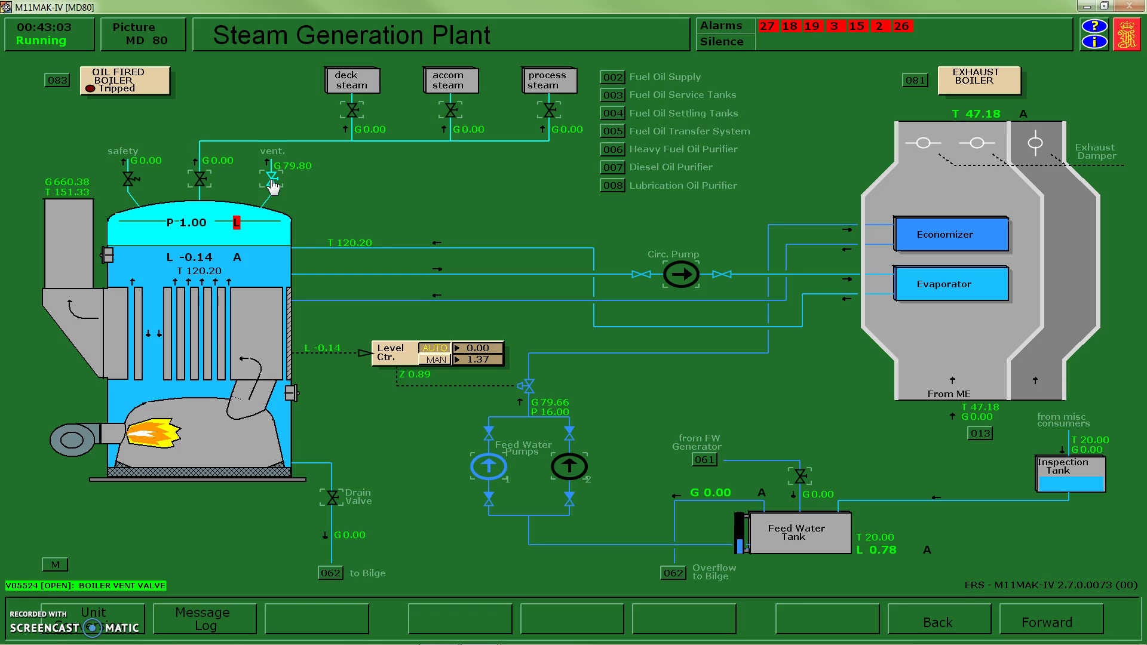
click(273, 187)
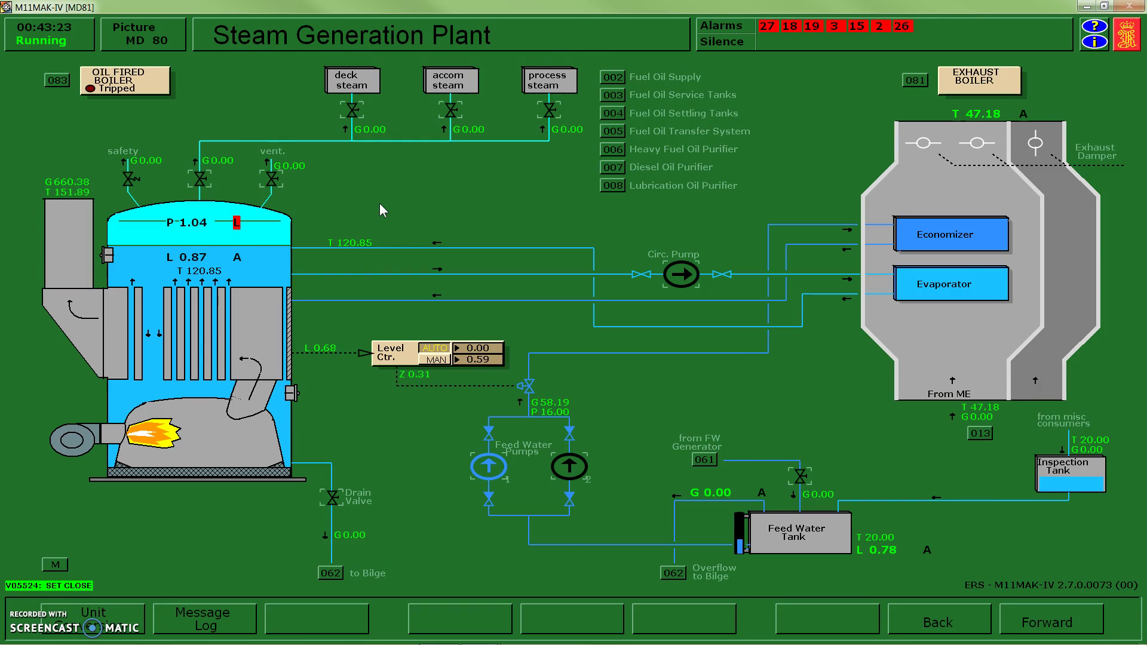
click(383, 208)
click(382, 208)
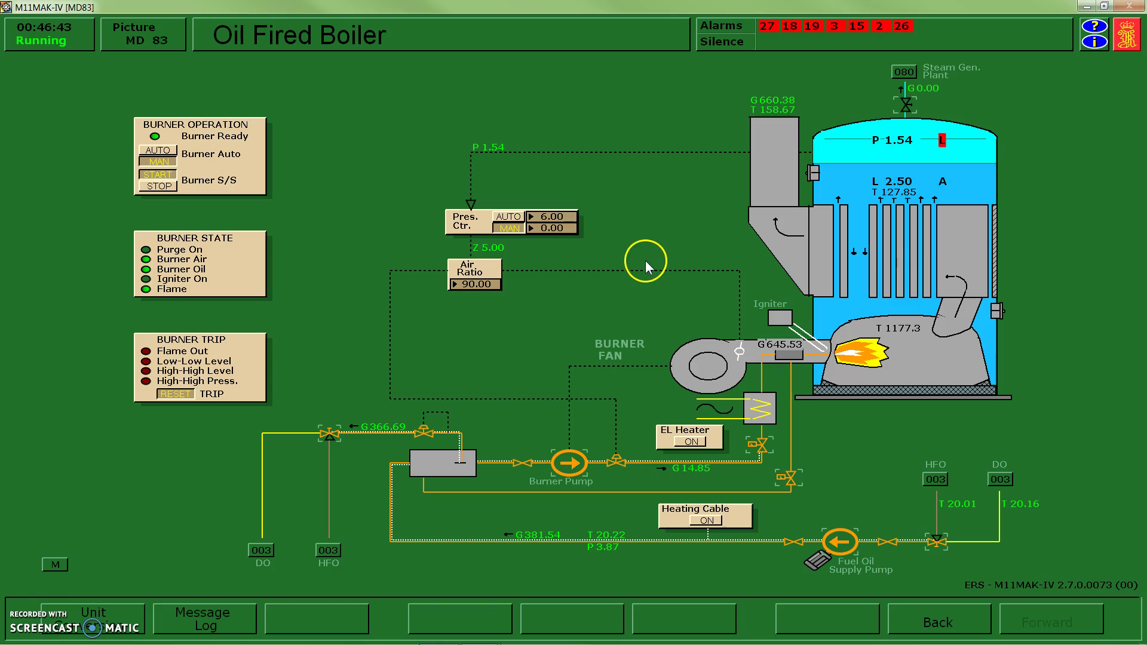
Check drum pressure and the 6.00 bar controller setpoint, then set simulation speed ratio to 2
click(904, 157)
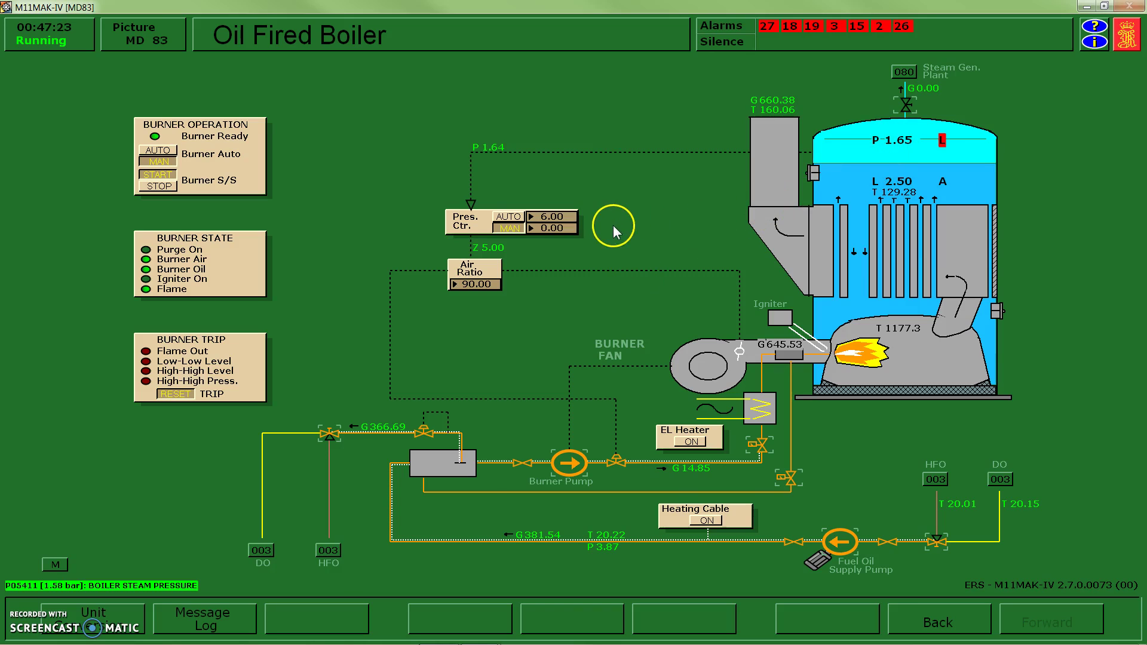
click(552, 218)
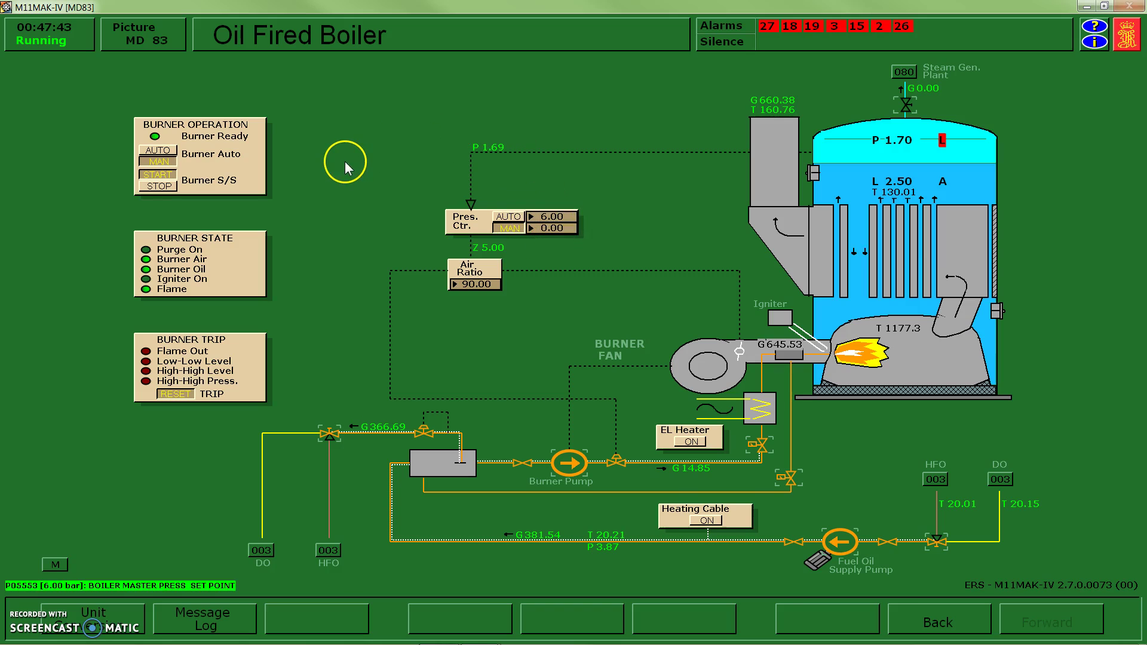
click(456, 141)
click(1057, 333)
text(2)
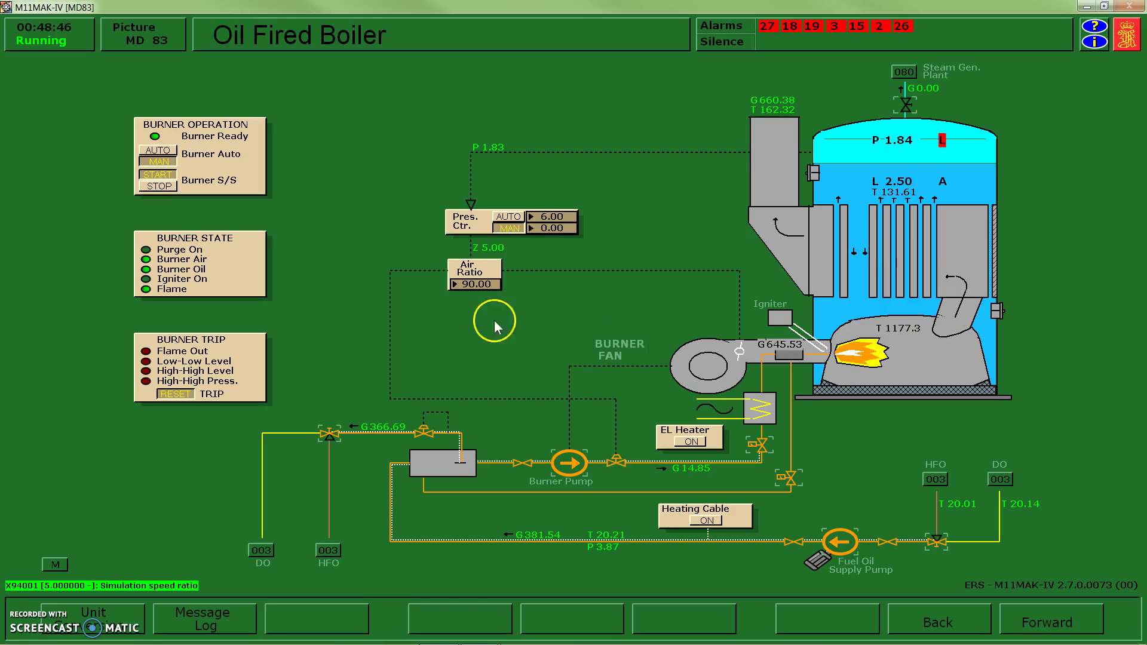
click(485, 287)
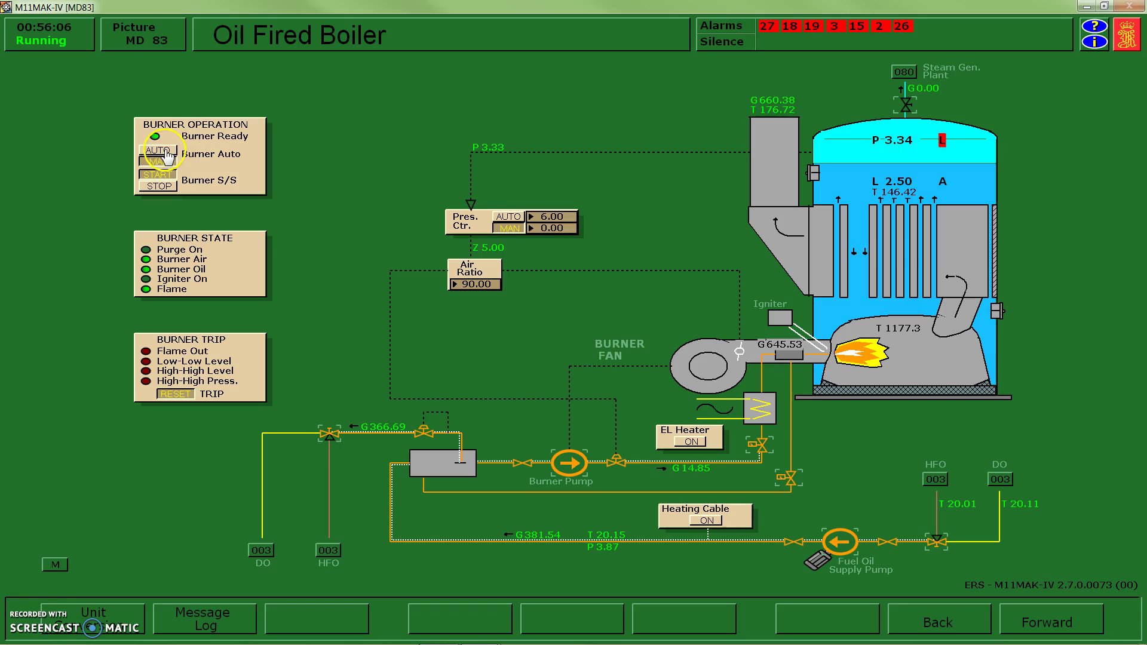
Switch Burner Operation to AUTO and the pressure controller to AUTO at its 6.00 bar setpoint
click(168, 152)
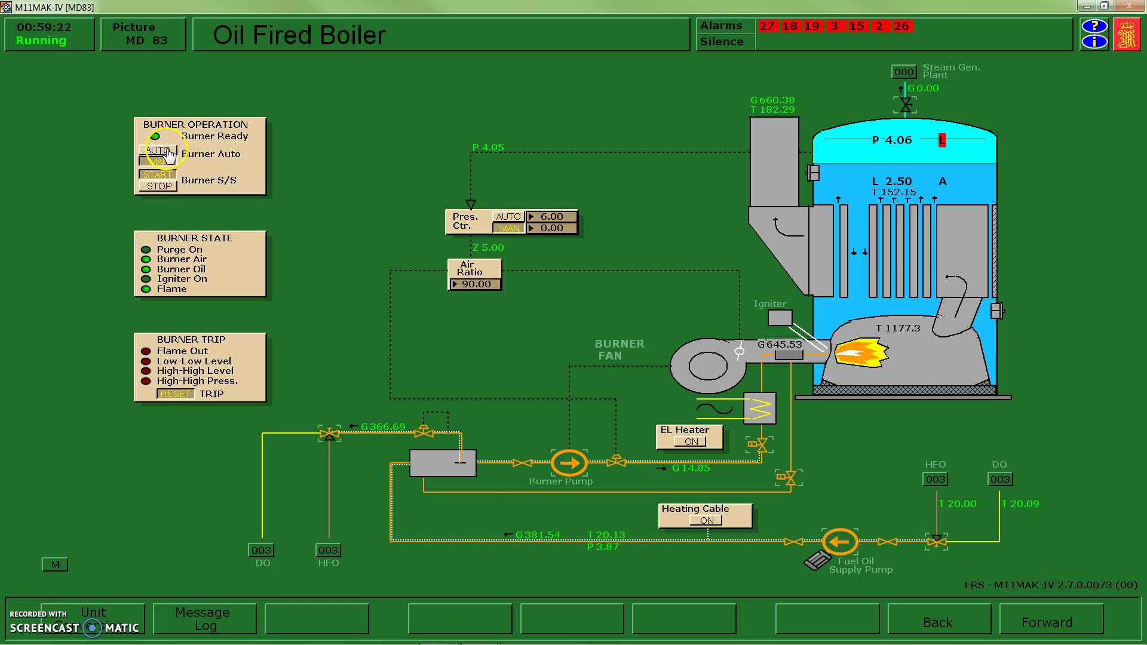
click(168, 155)
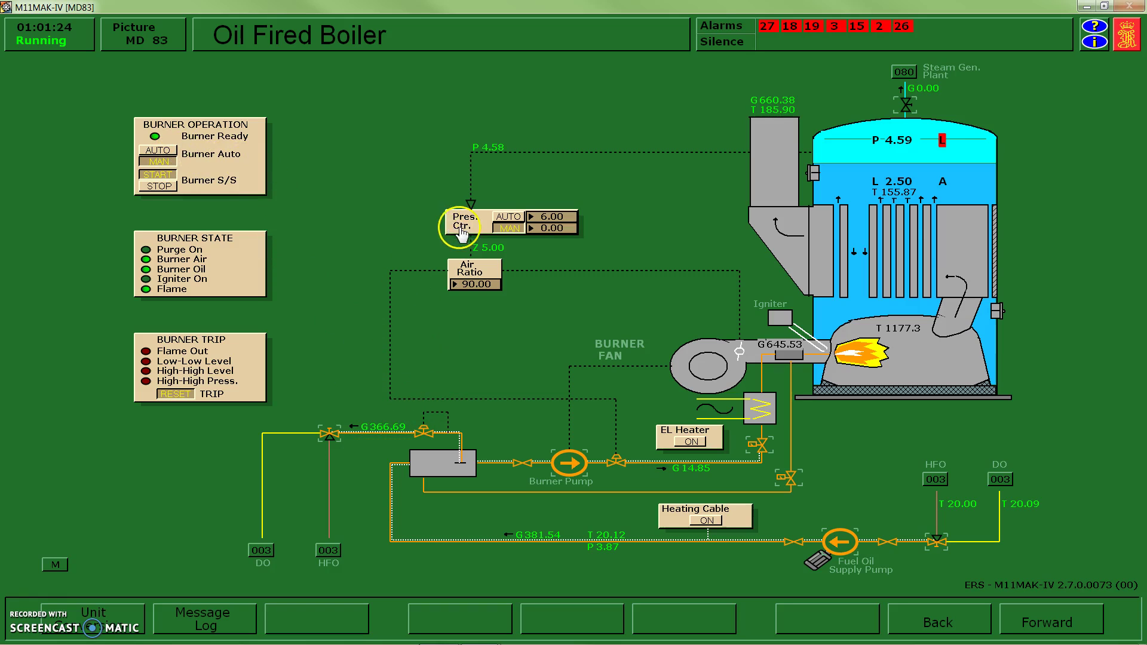
click(162, 154)
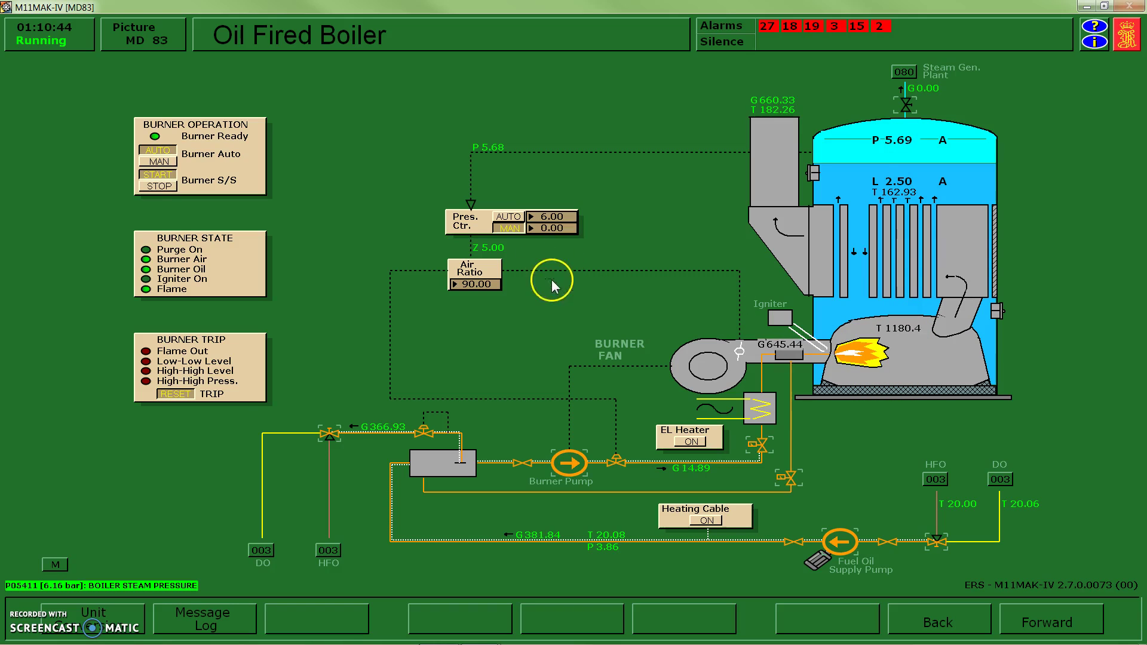
click(509, 218)
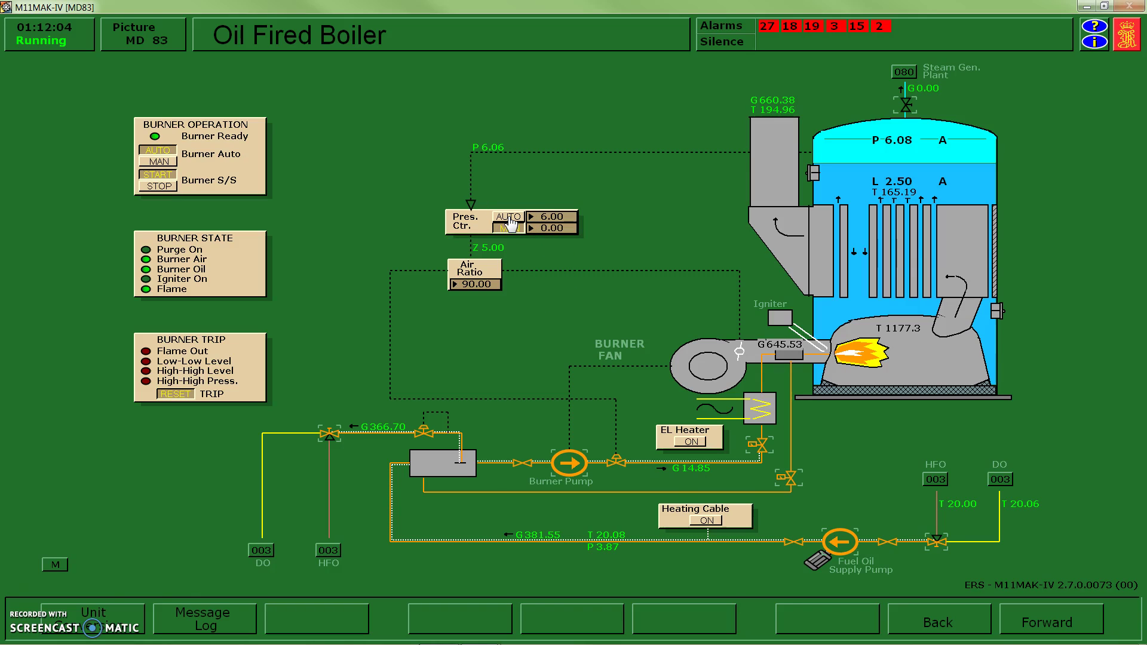
click(509, 218)
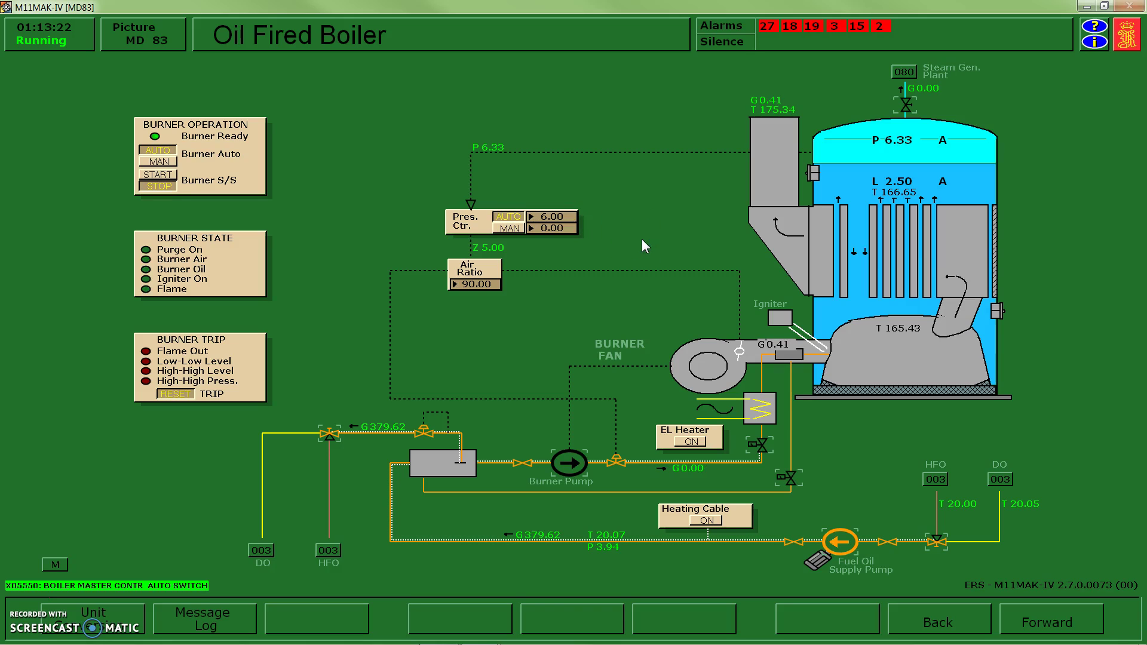
Open the main steam shut-off valve and the process steam supply valve on the Steam Generation Plant
right_click(643, 217)
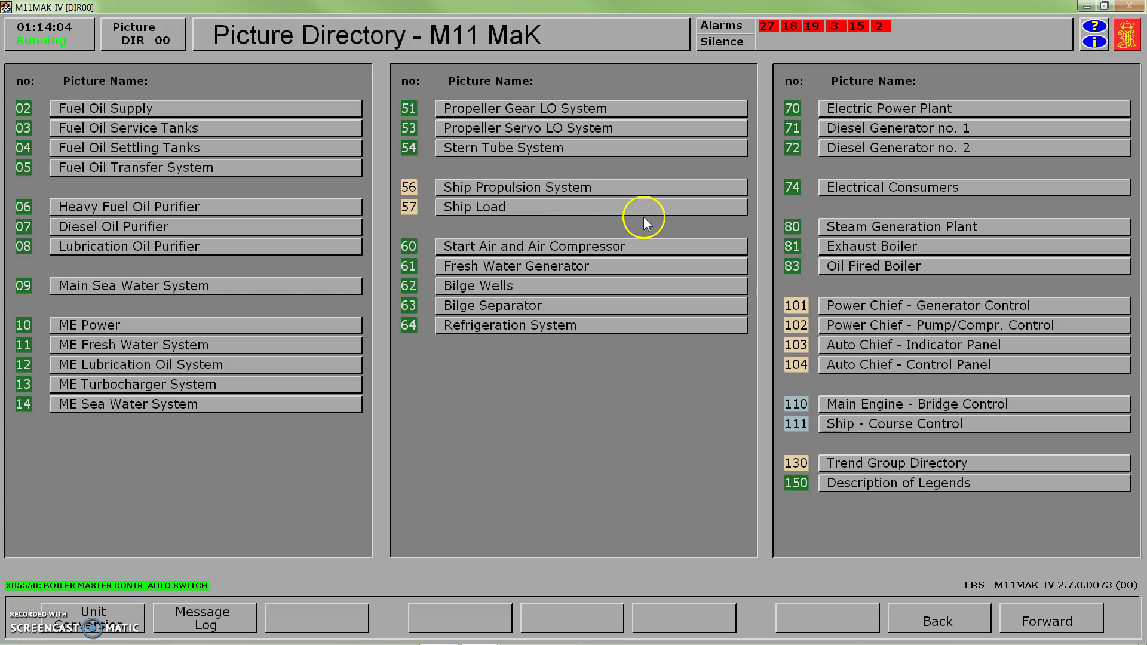
click(883, 230)
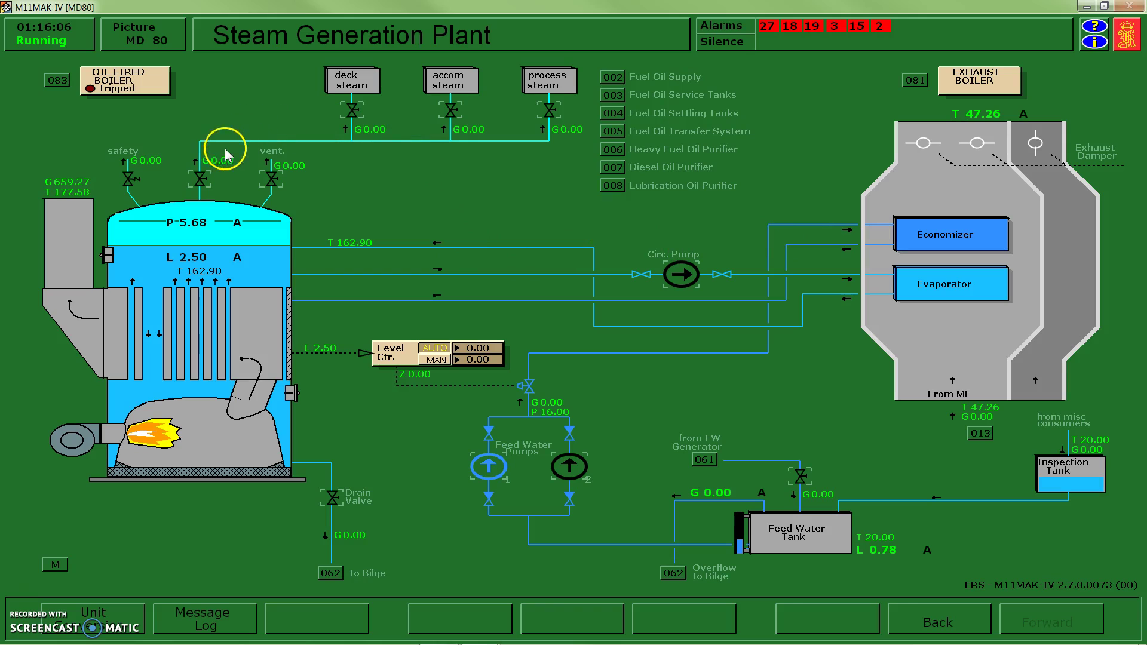
click(200, 184)
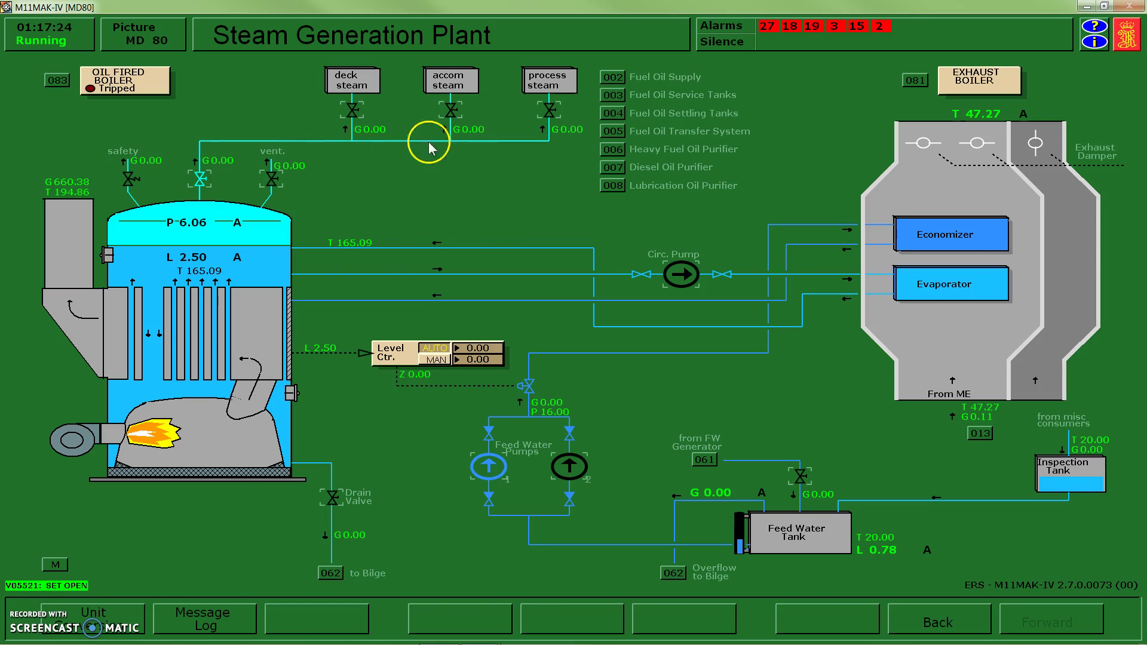
click(549, 110)
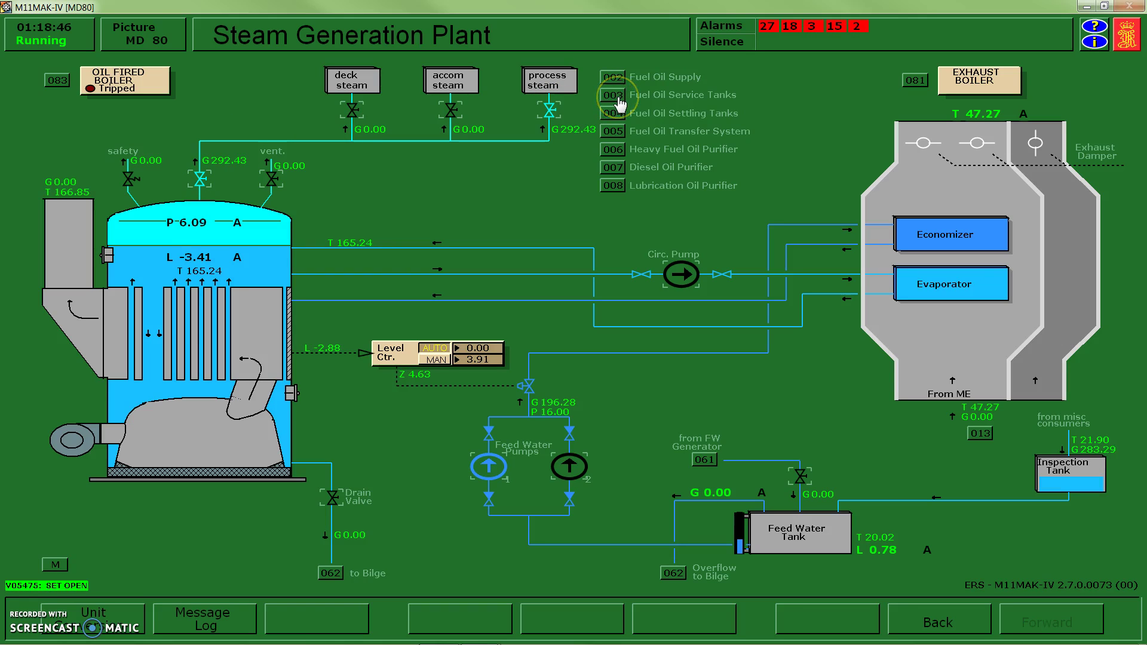
Open steam heating to the HFO and DO service tanks on page 003, then return
click(619, 103)
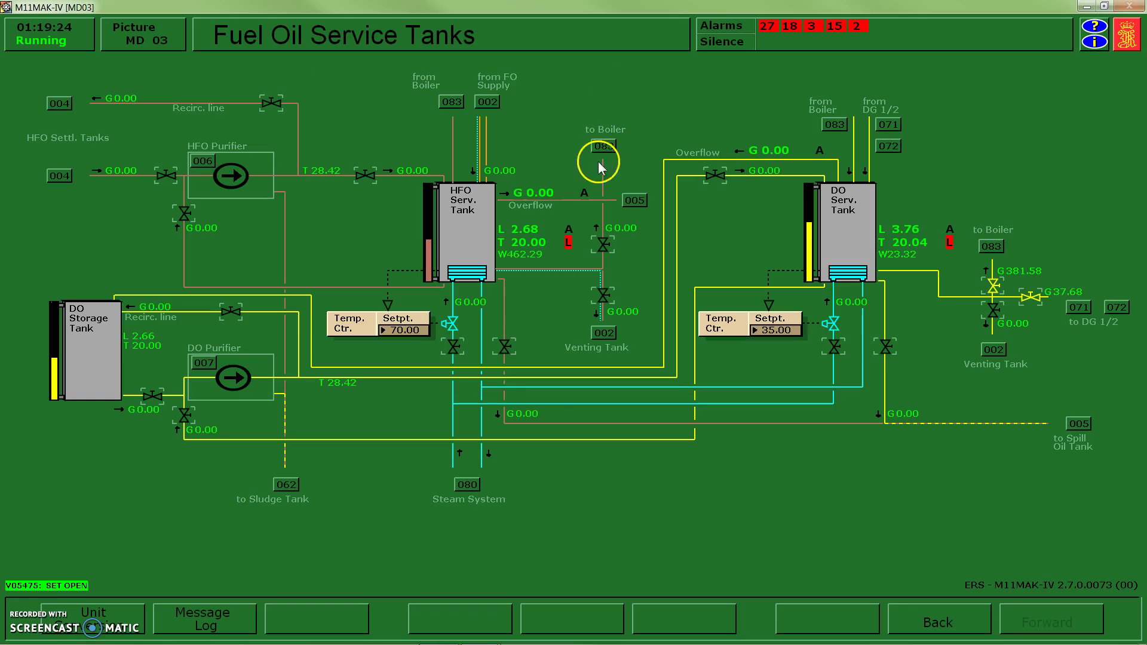
click(453, 346)
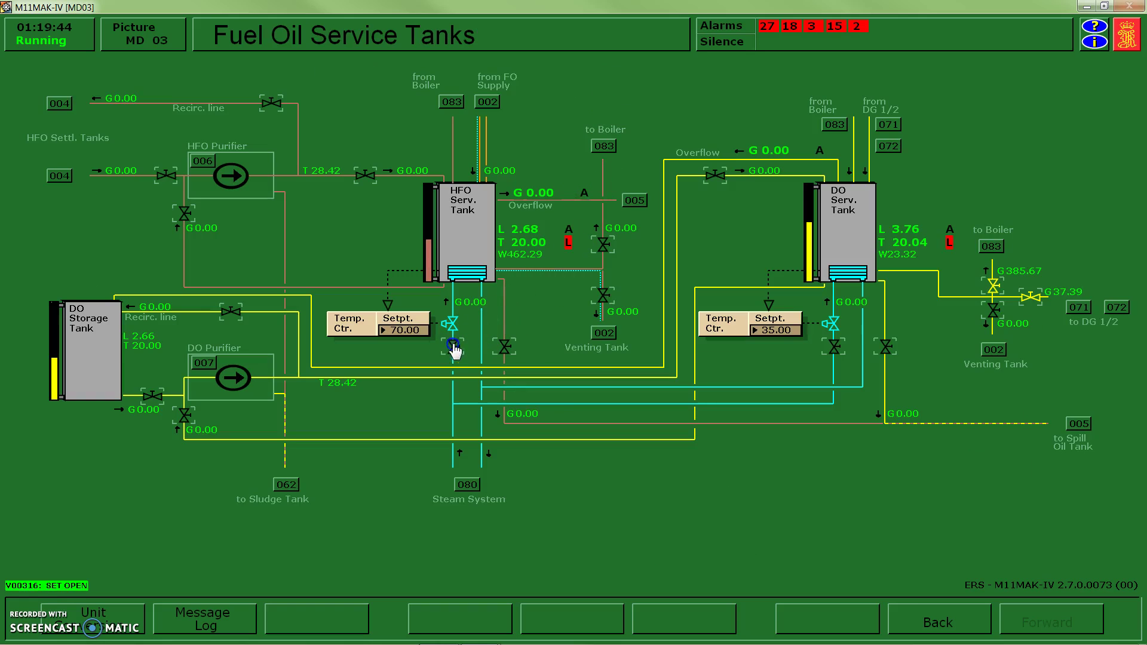
click(835, 348)
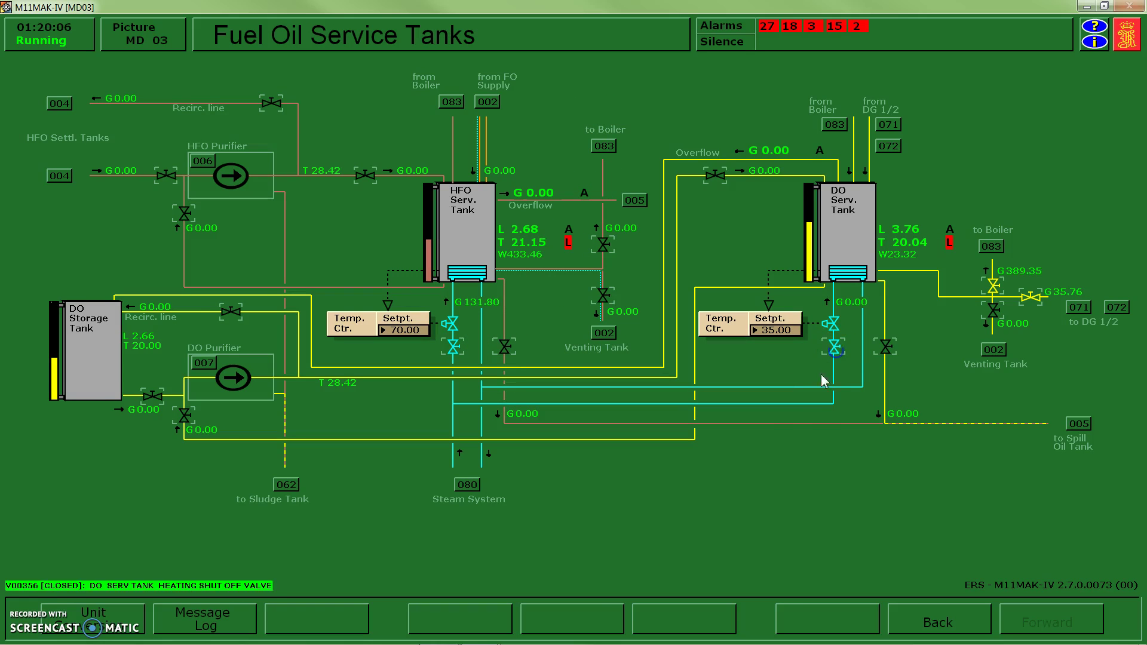
right_click(780, 481)
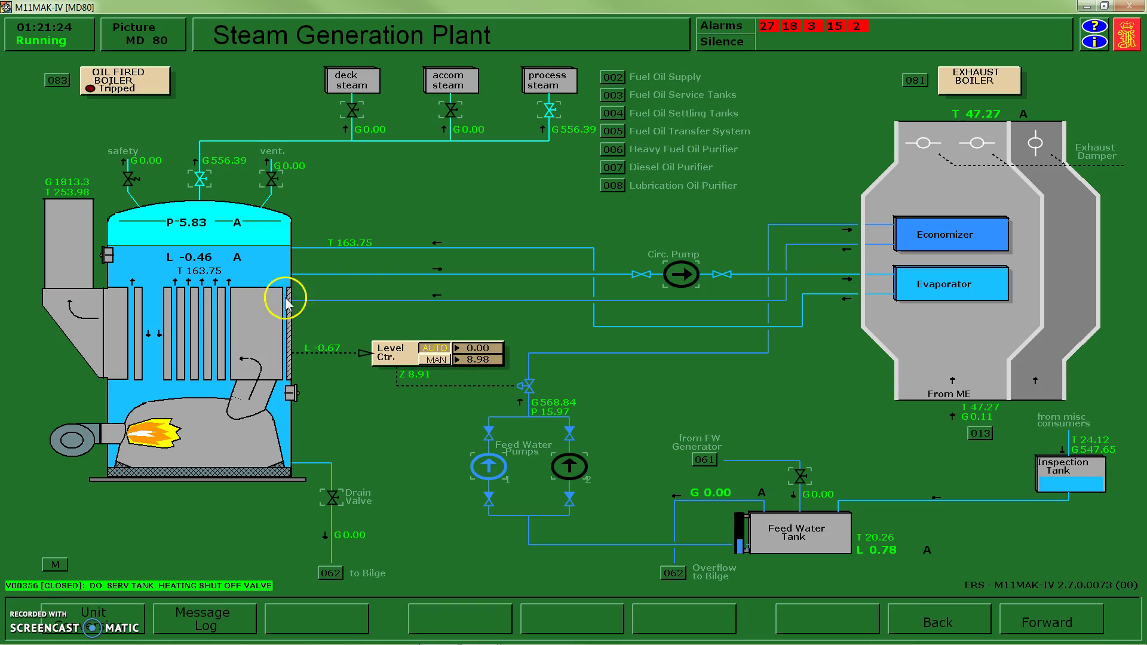
click(196, 226)
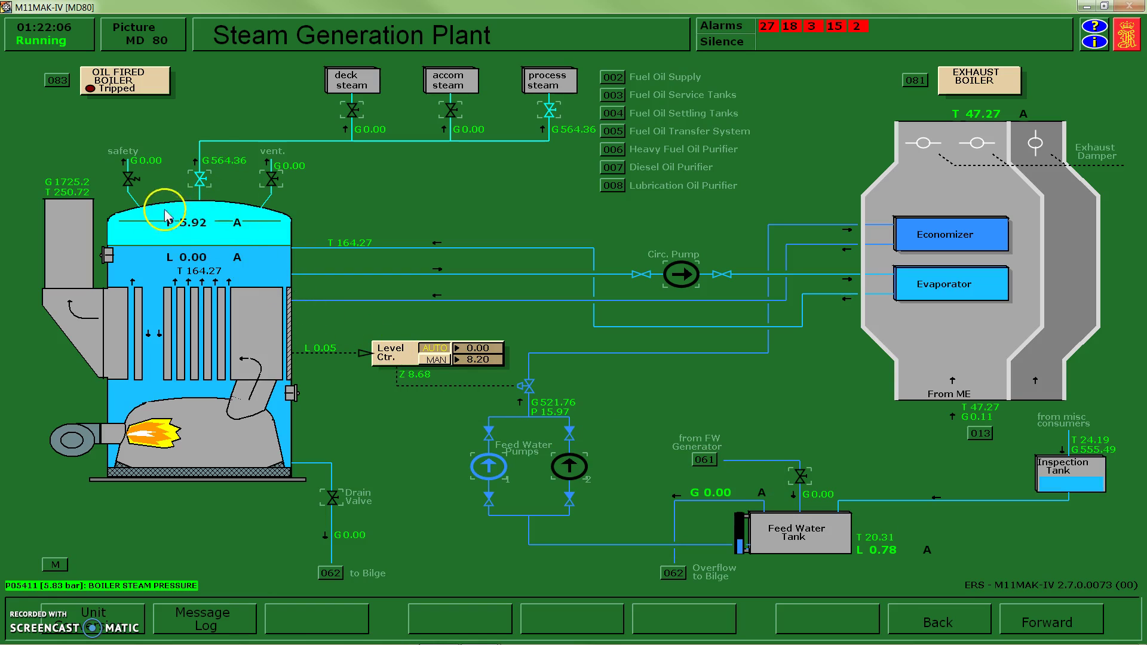